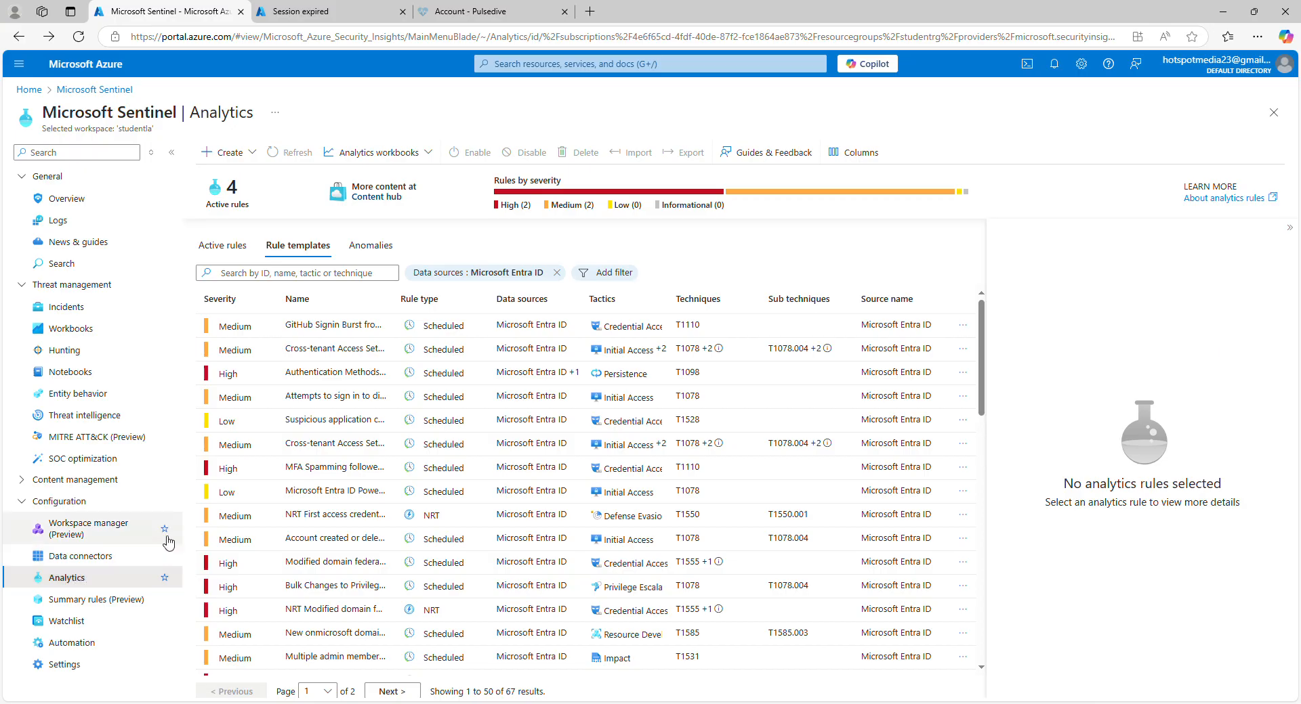
- Create a new scheduled query rule and name it "New User added to Entra"
left_click(252, 155)
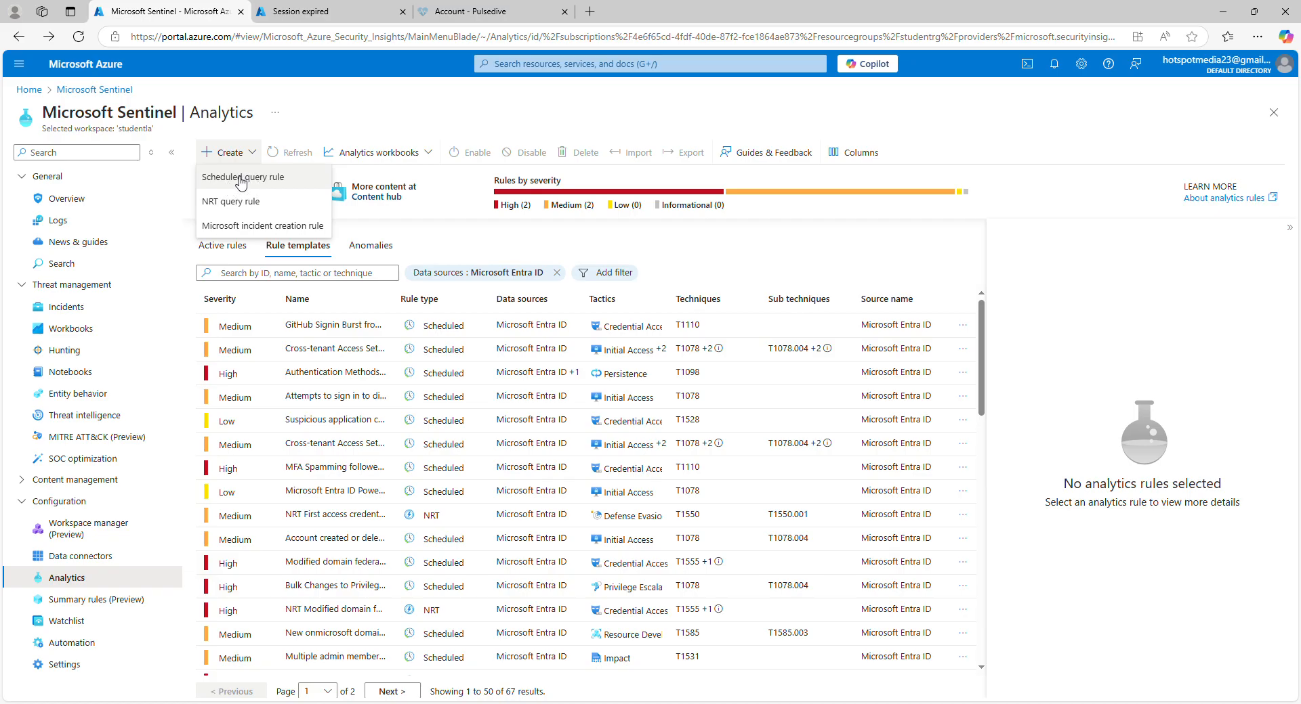
left_click(245, 180)
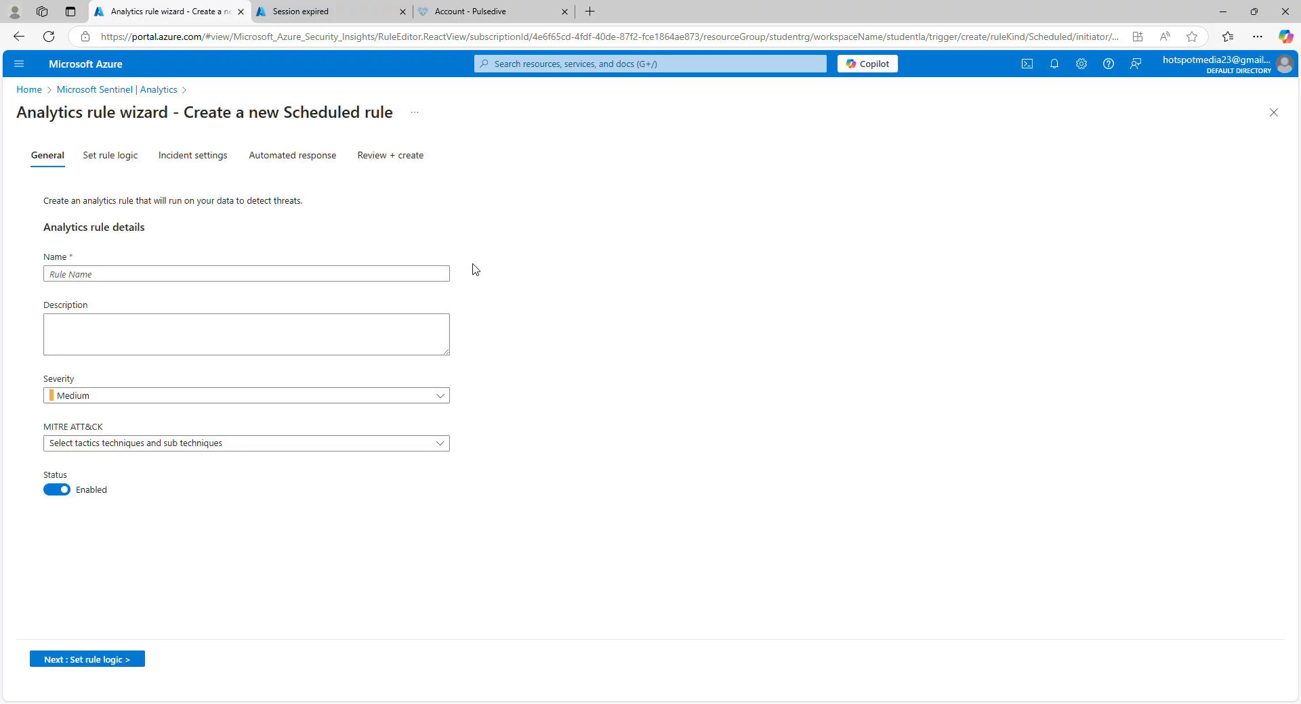
left_click(80, 274)
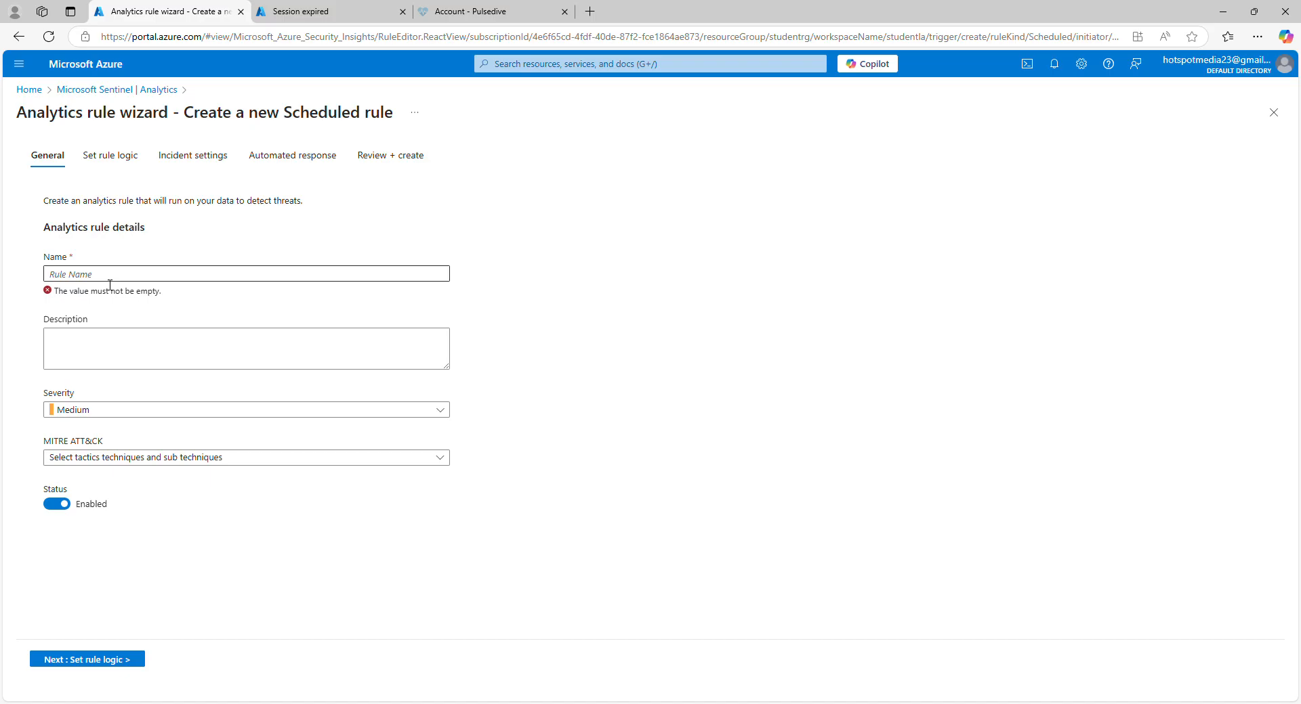
left_click(113, 274)
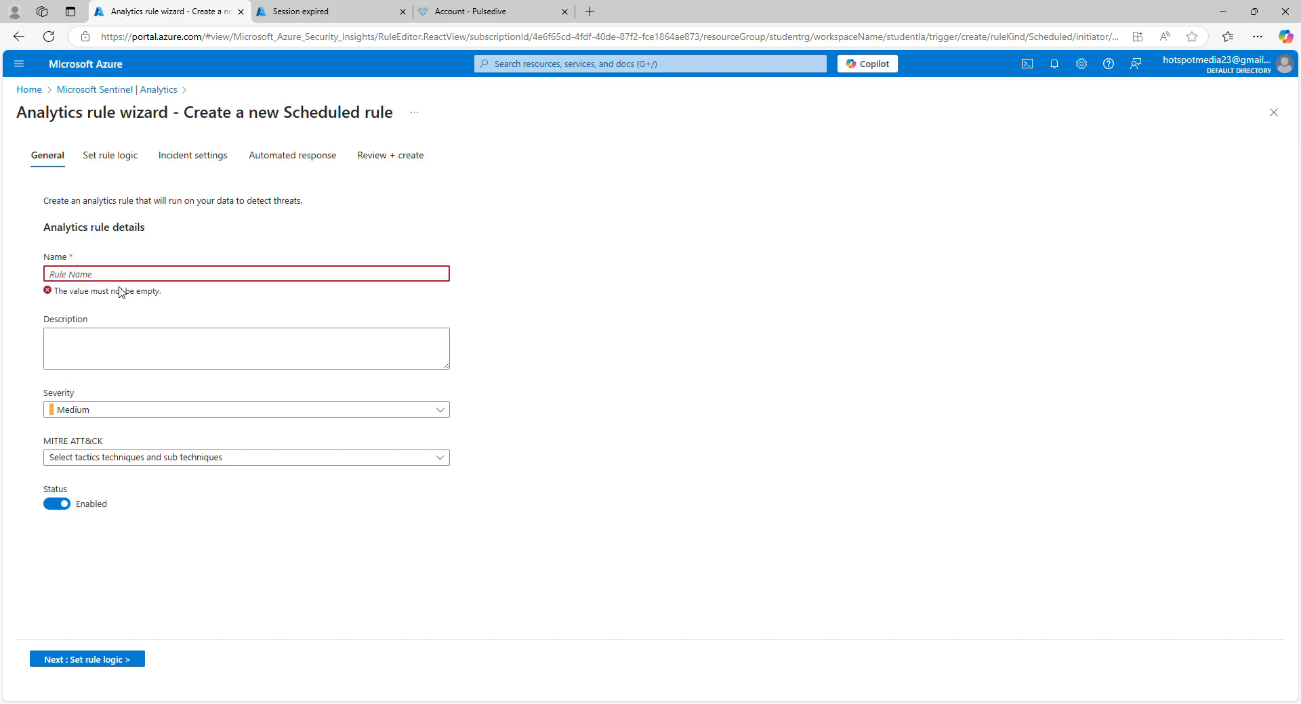
type("New User added to Entra")
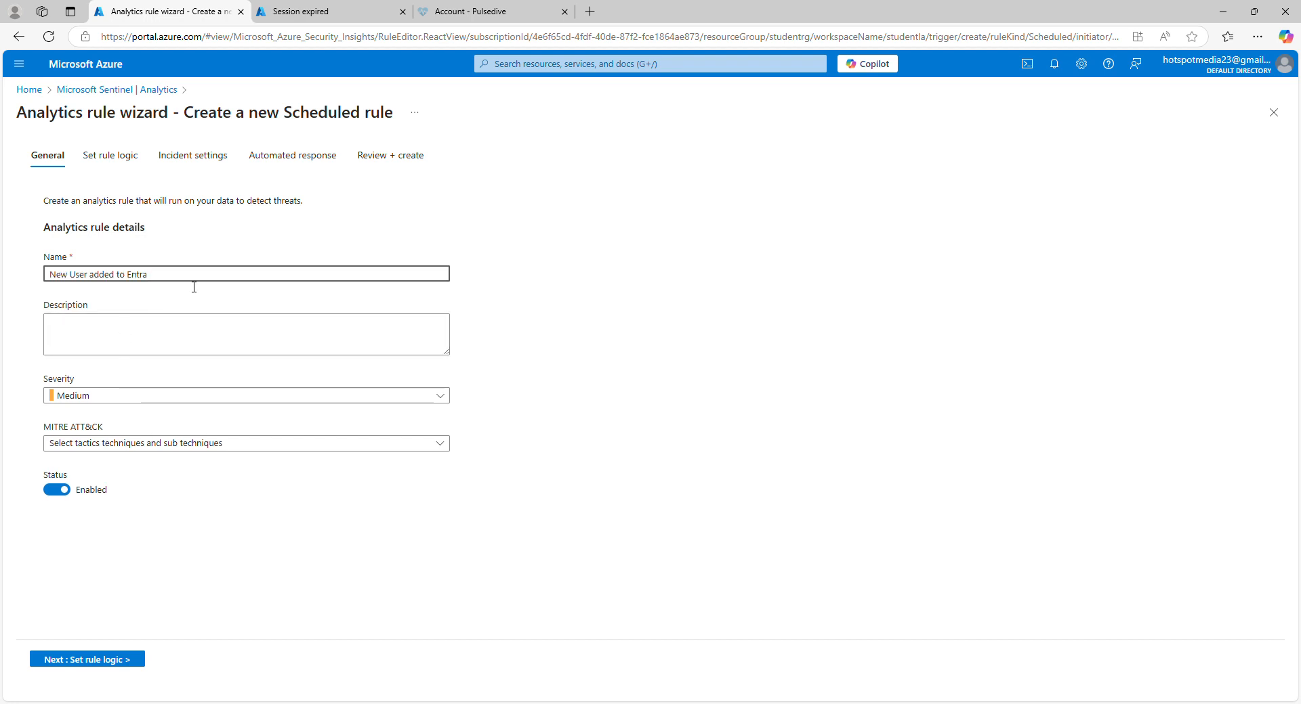
left_click(176, 334)
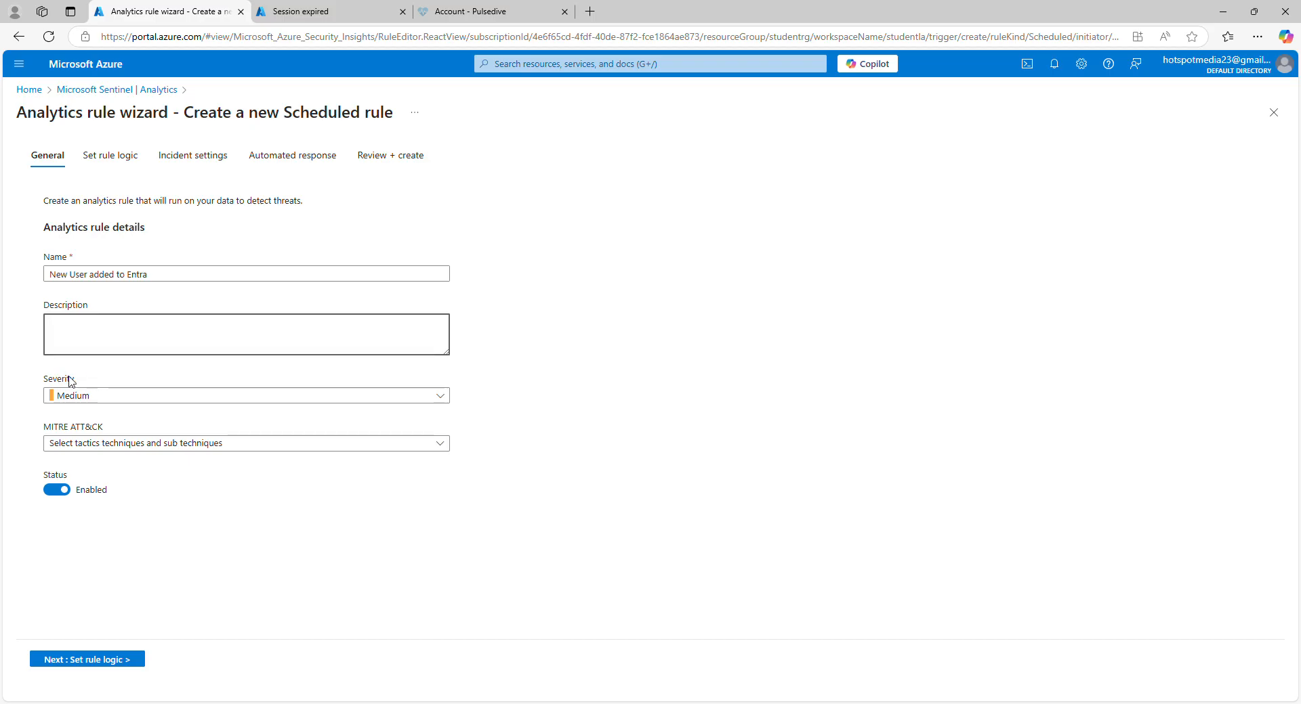
- Try the High and Low severity levels for the rule and return it to Medium
left_click(188, 400)
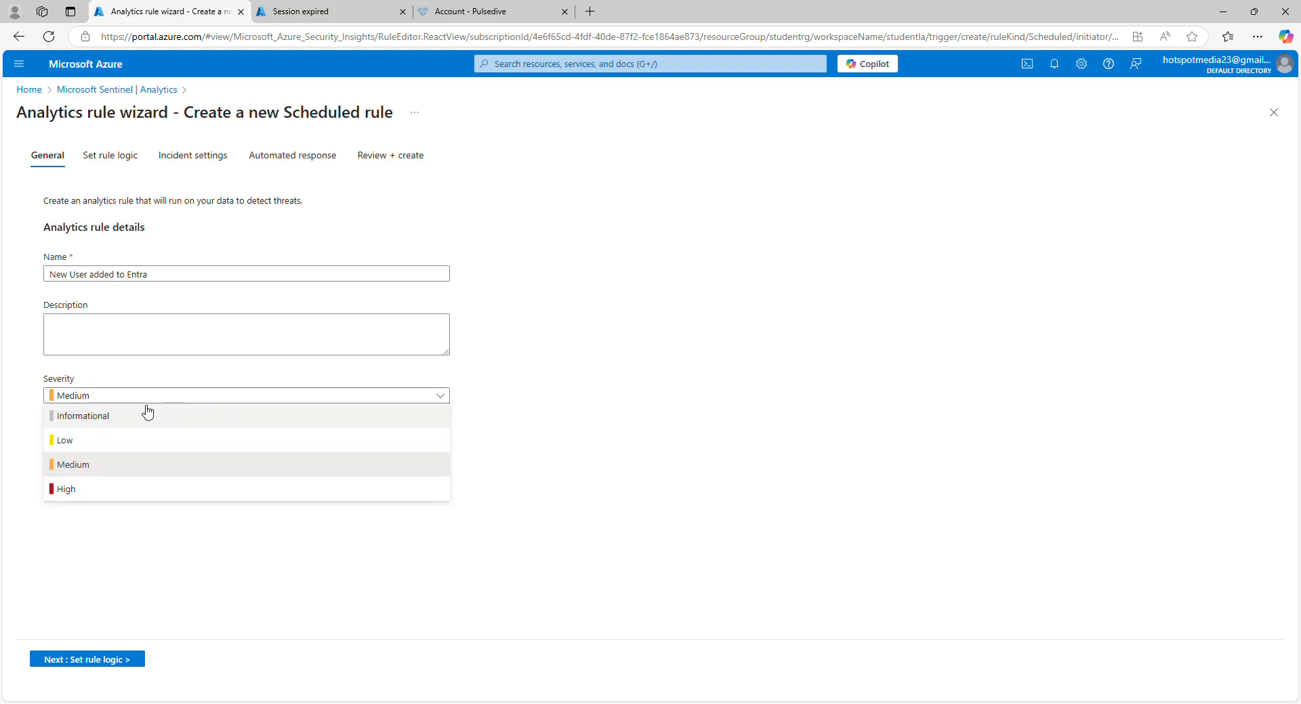
left_click(67, 490)
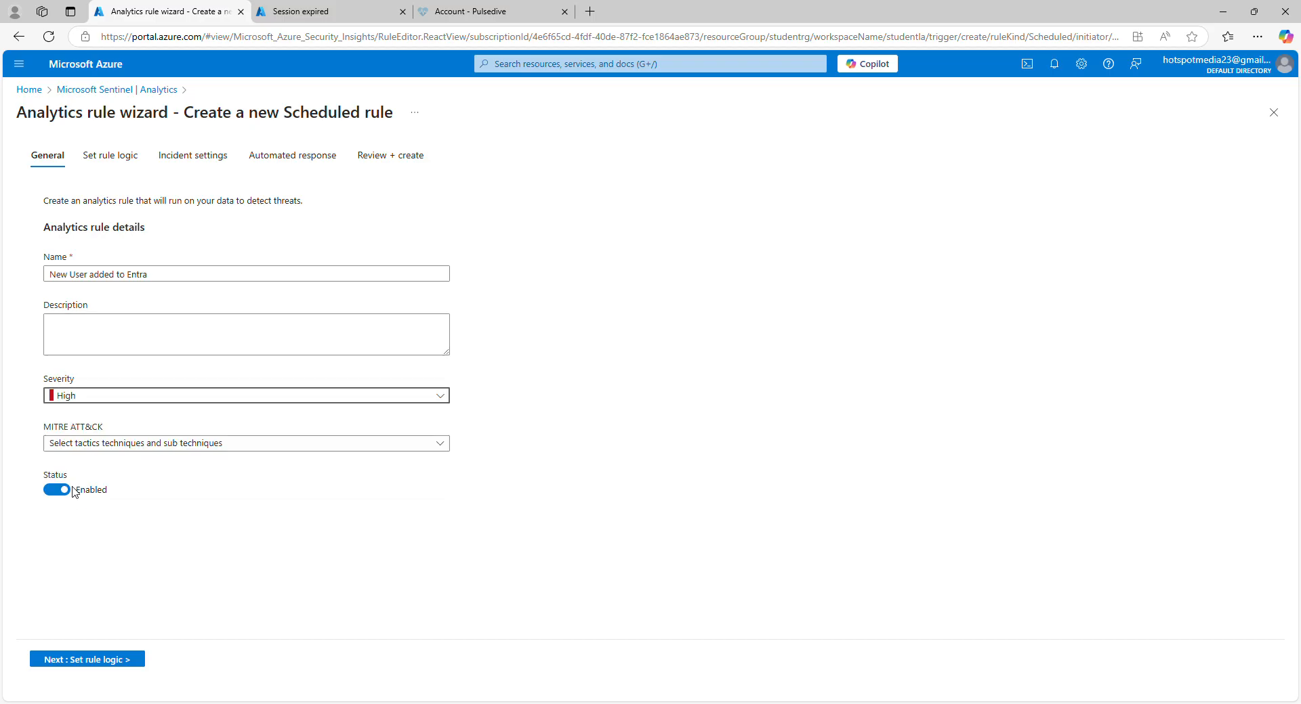
left_click(86, 398)
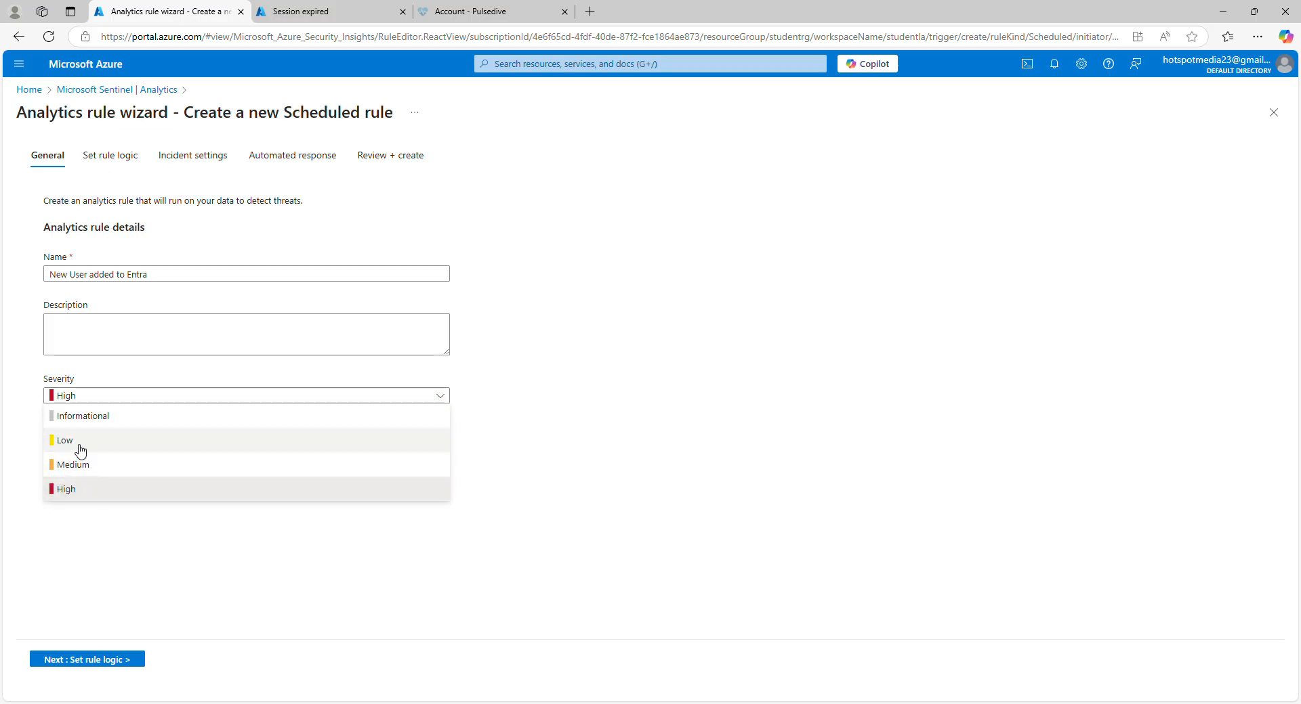
left_click(81, 447)
left_click(94, 398)
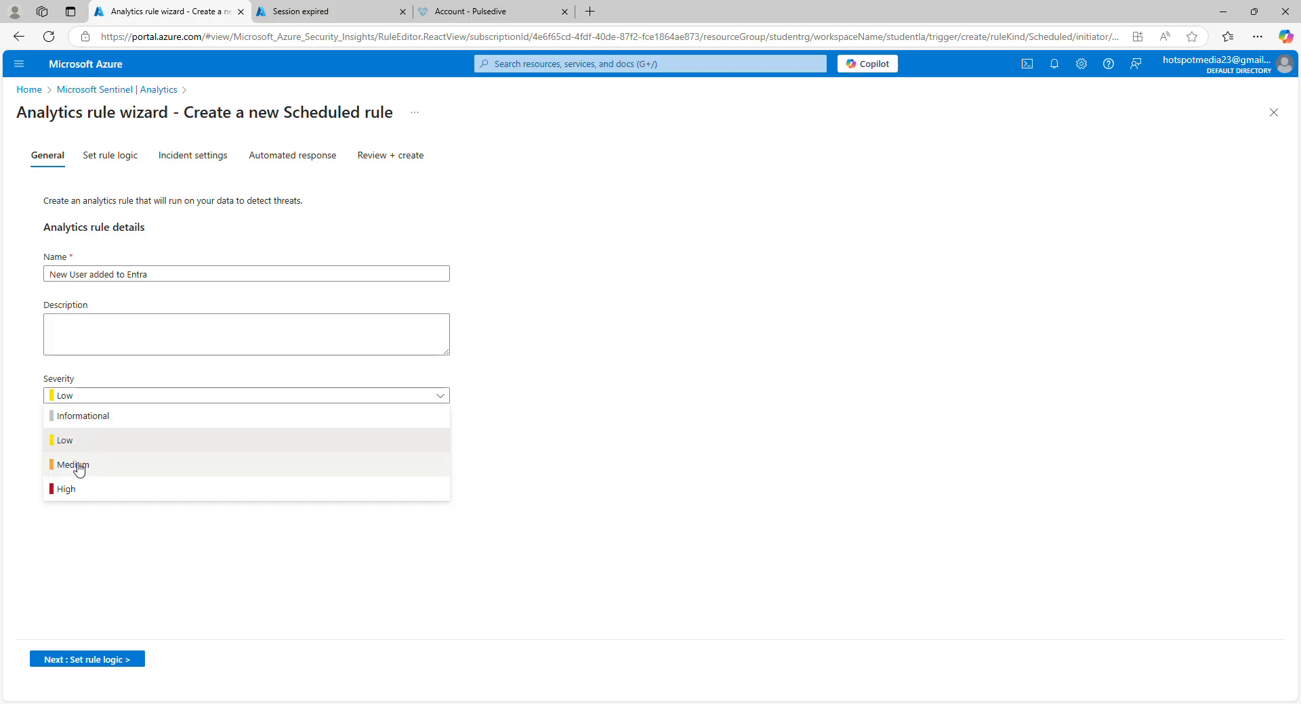
left_click(79, 463)
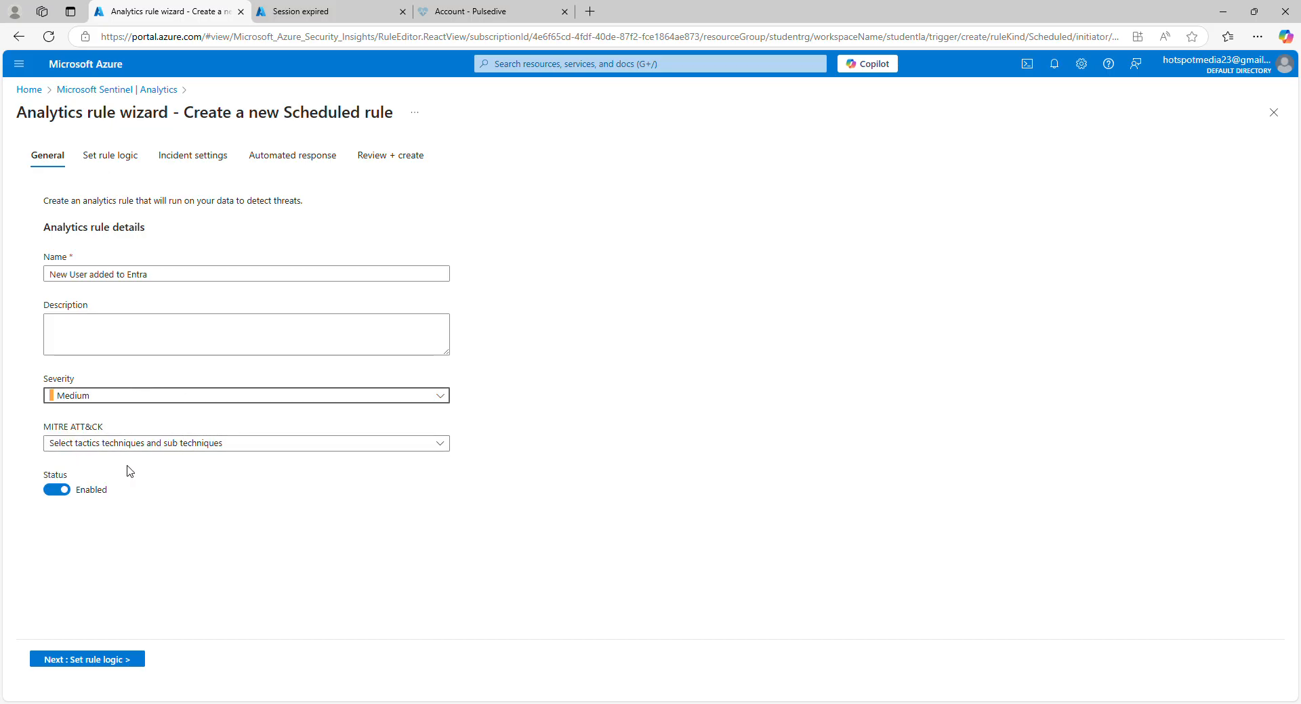
left_click(220, 447)
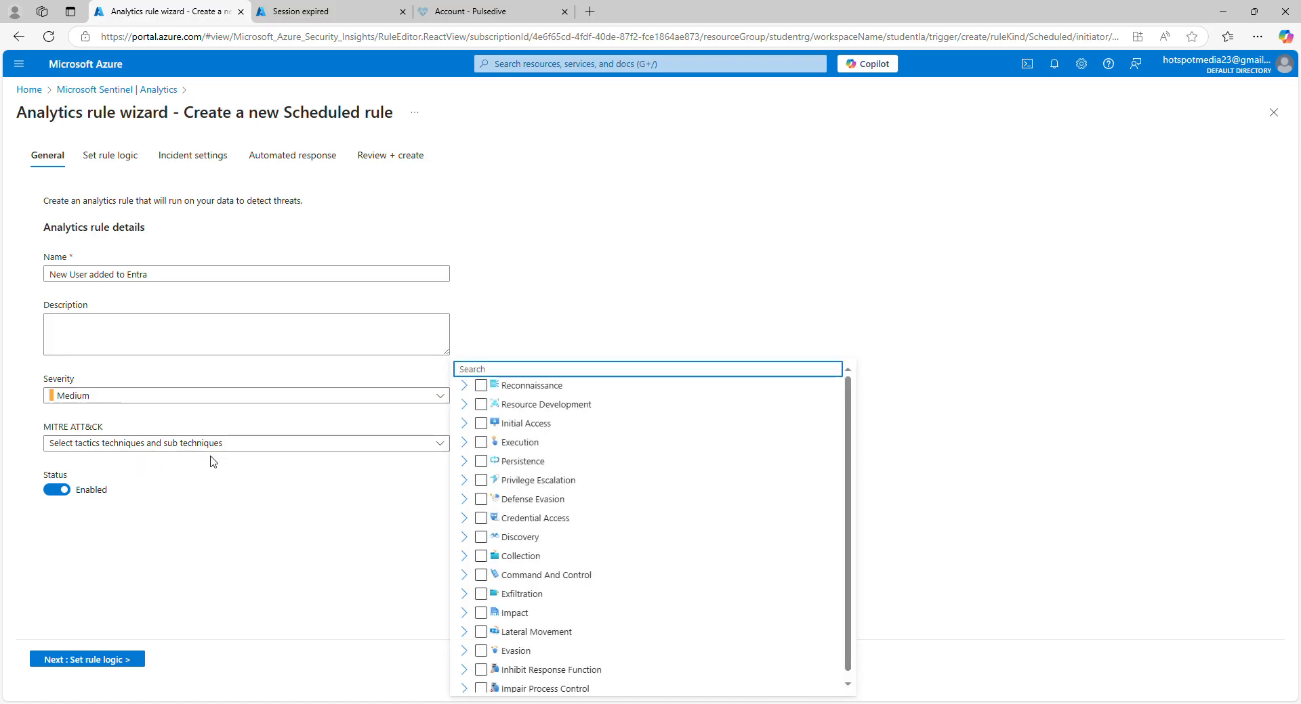
left_click(367, 525)
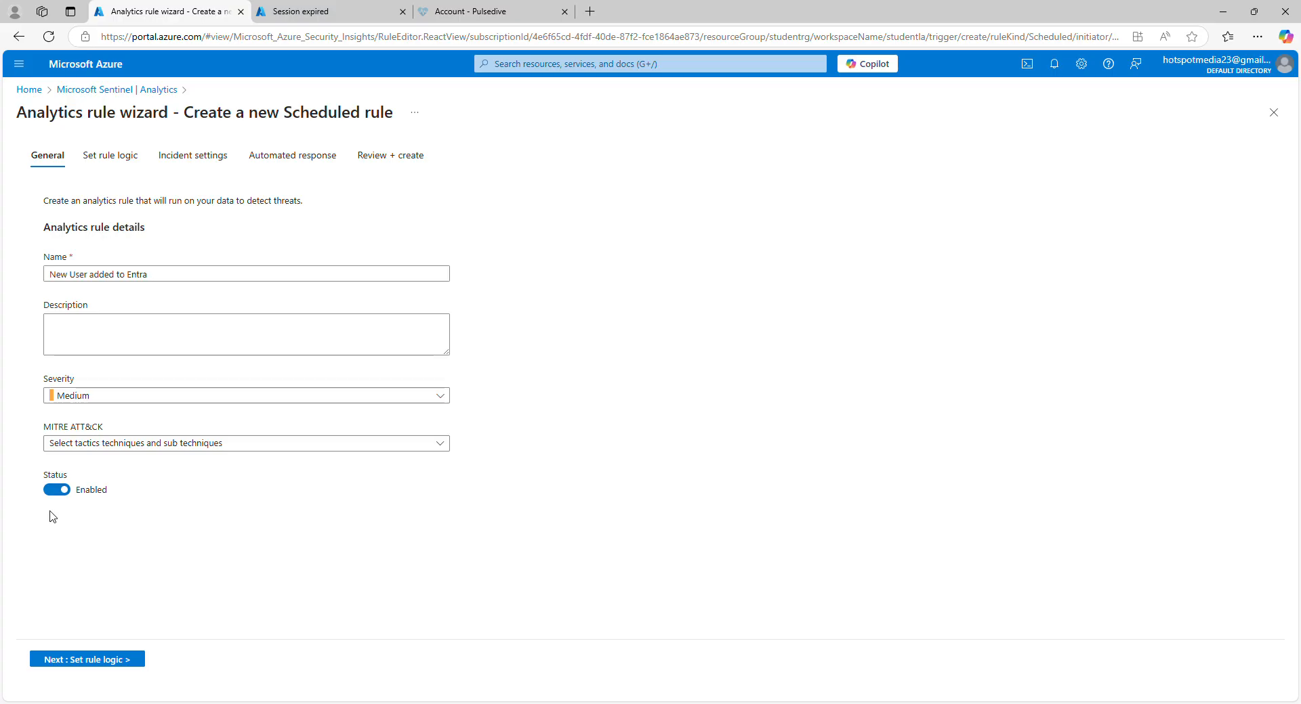
left_click(57, 490)
left_click(61, 492)
- Advance to the rule logic settings and start the rule query with the AuditLogs table
left_click(97, 660)
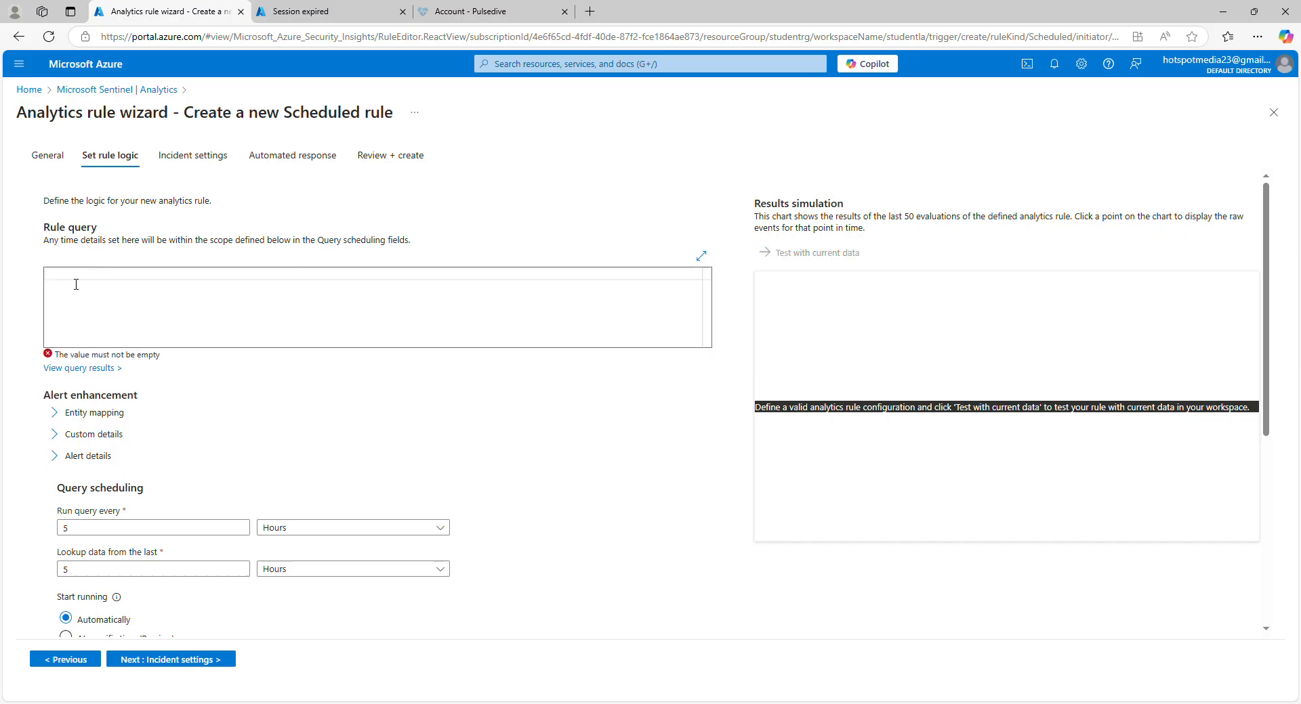
left_click(76, 282)
type("Ado")
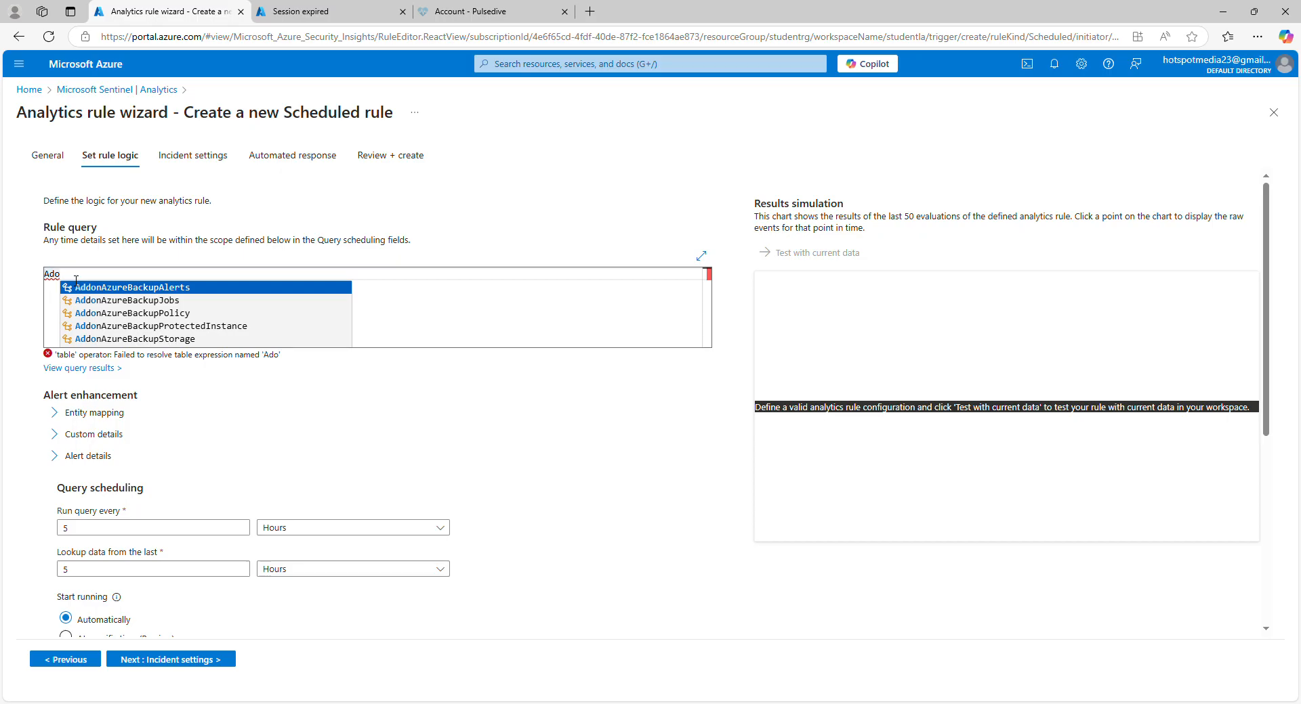
key("BackSpace")
type("i")
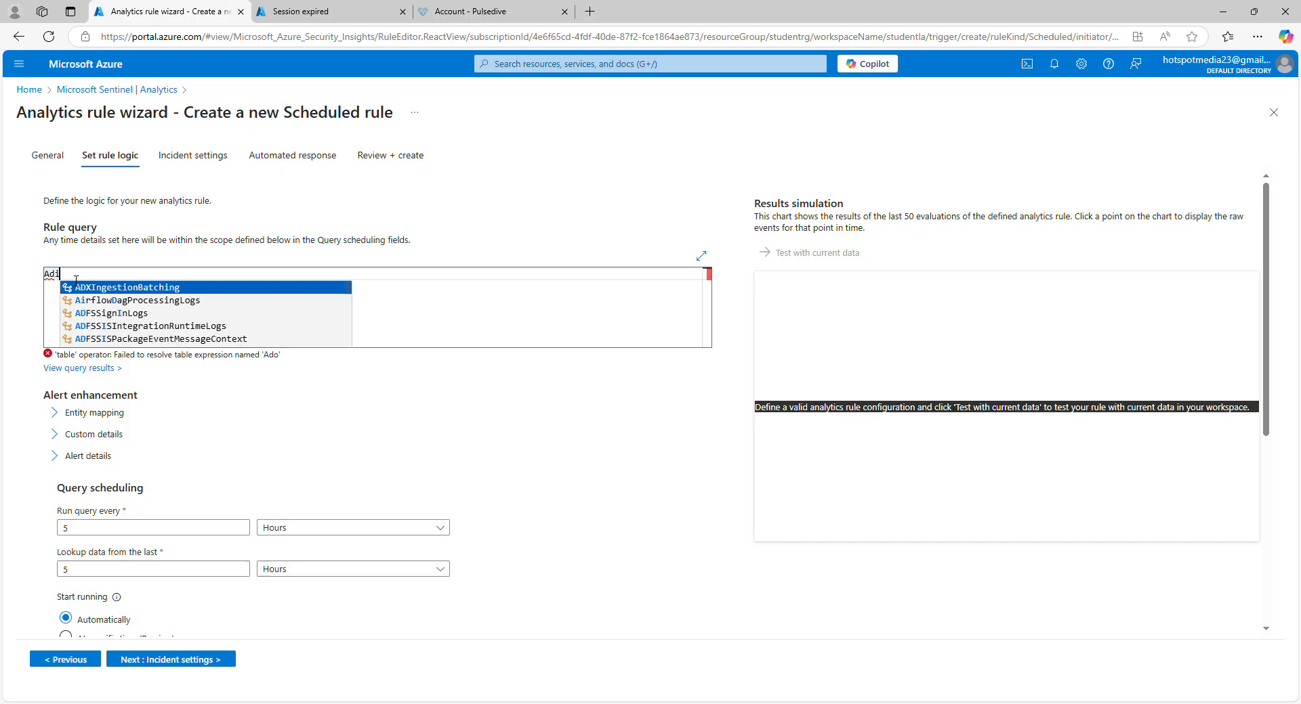
type("t")
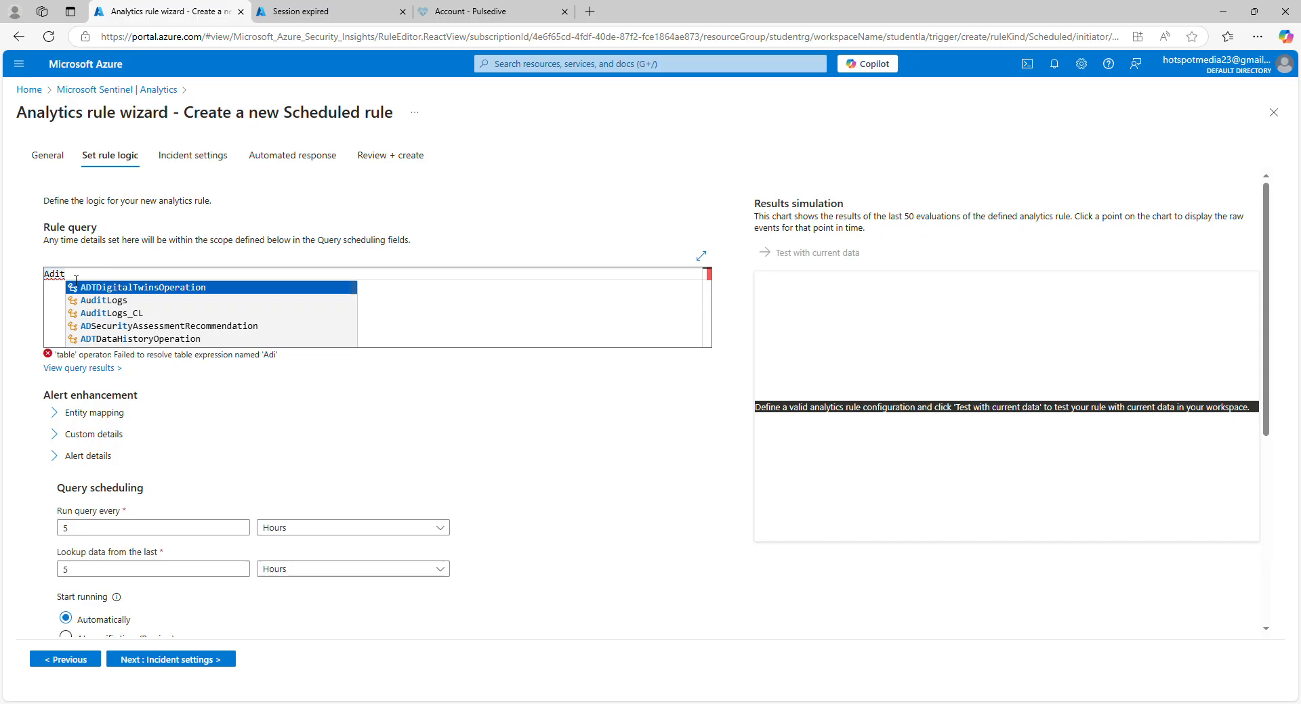
type("log")
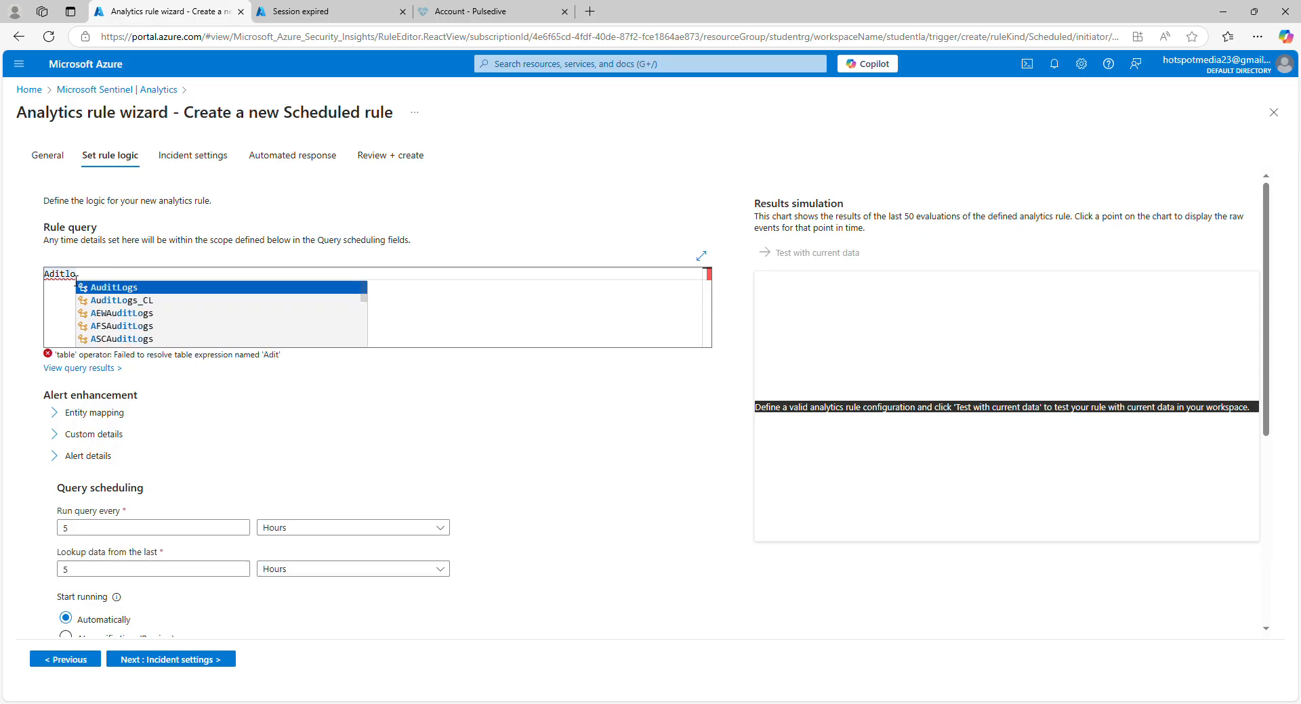
left_click(121, 288)
- Add the filter line | where OperationName == "Add user" to the rule query
key("Return")
type("| ")
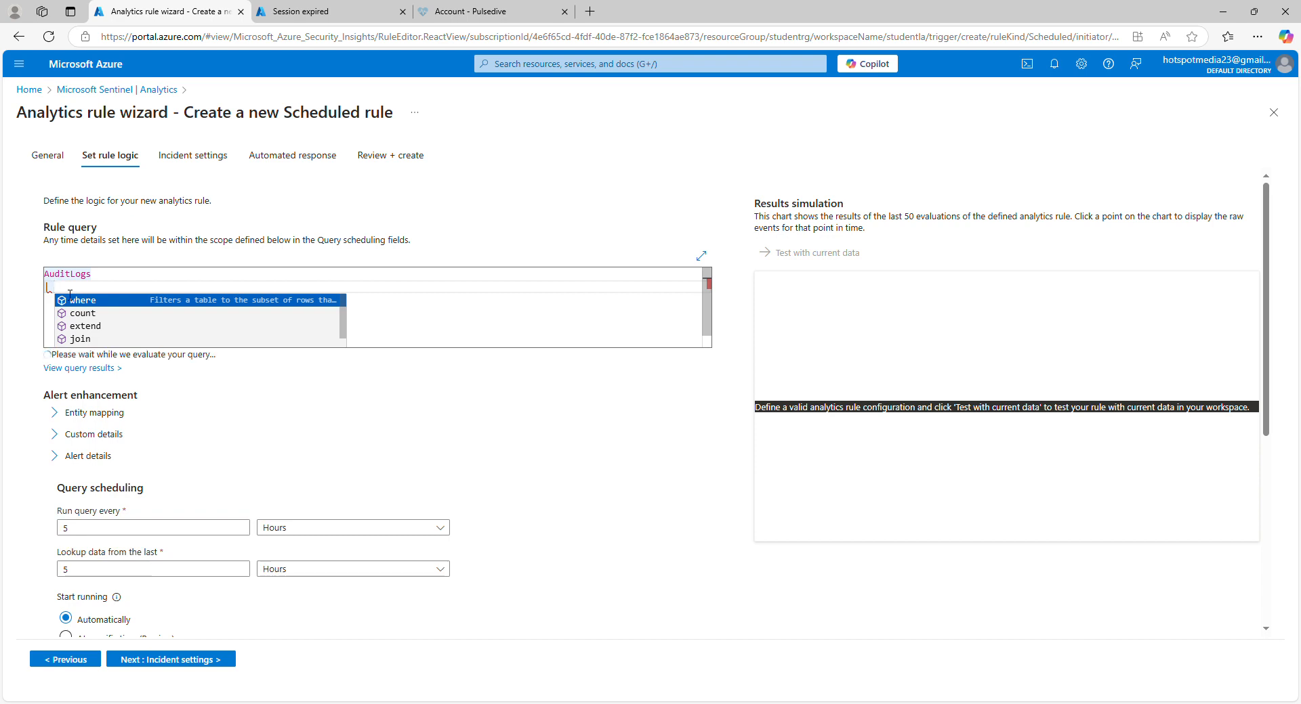
type("w")
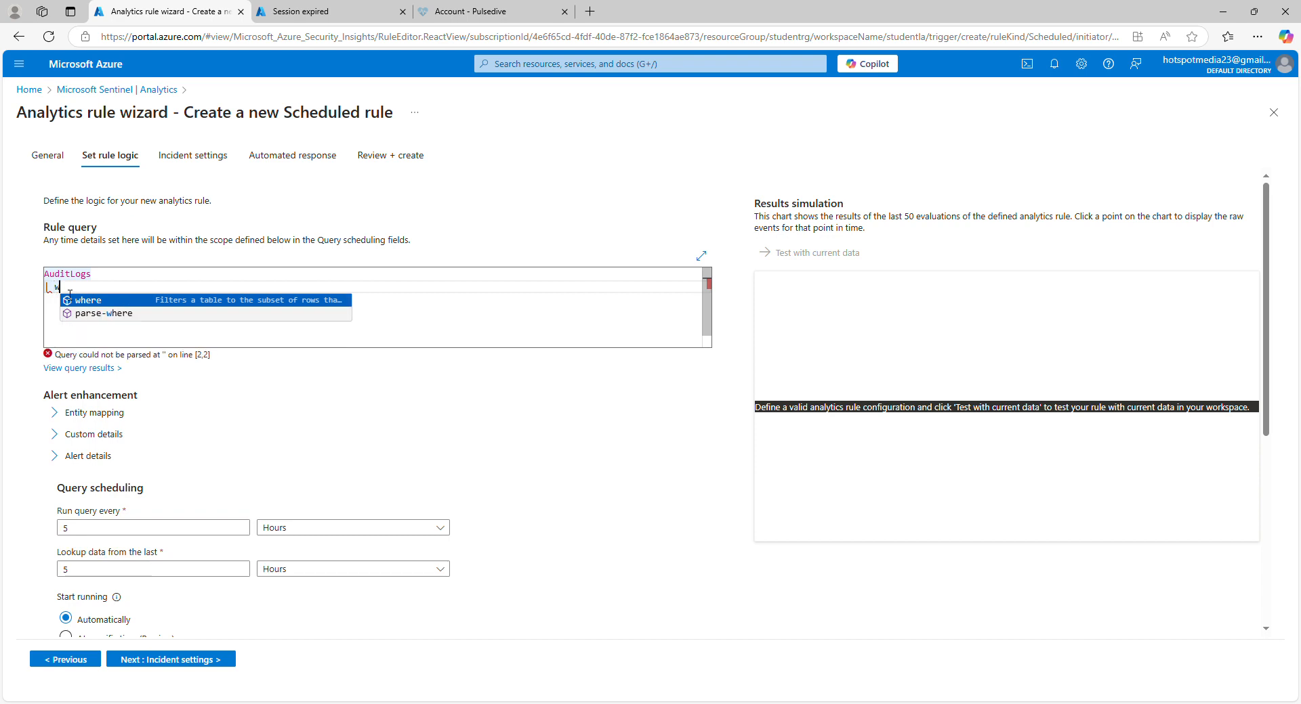
type("here")
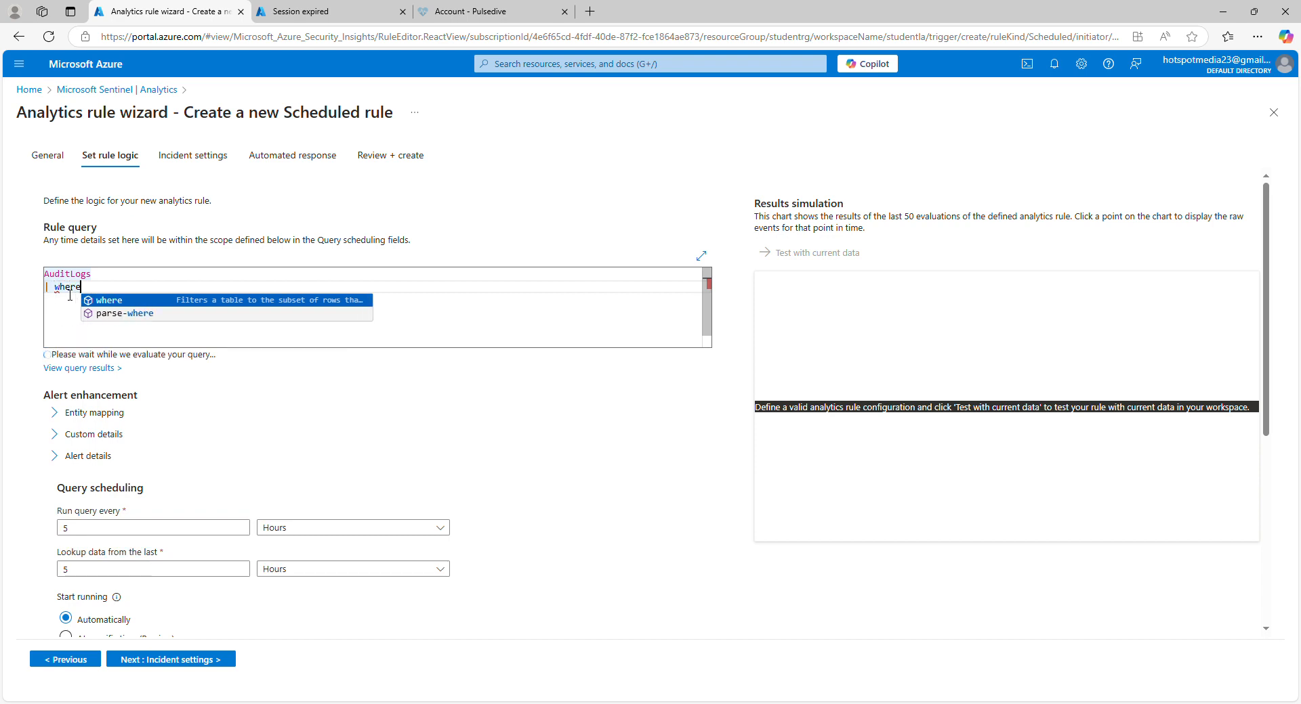
type(" o")
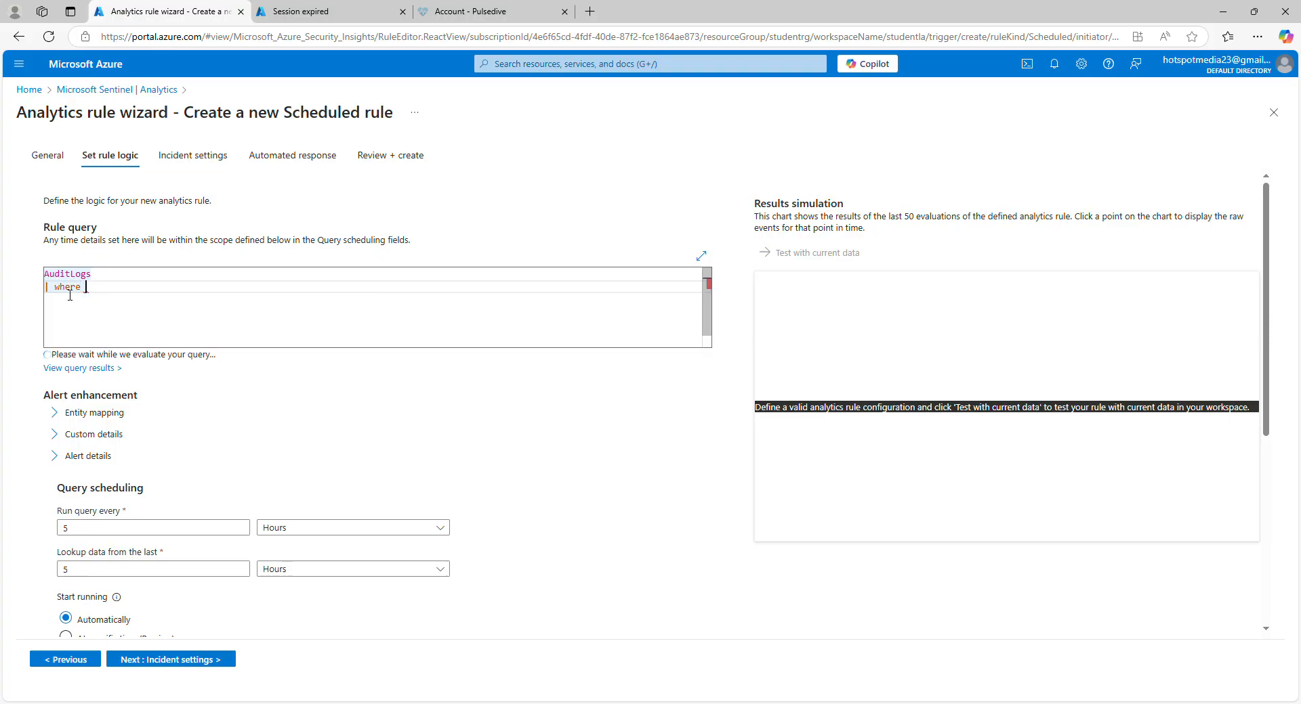
type("per")
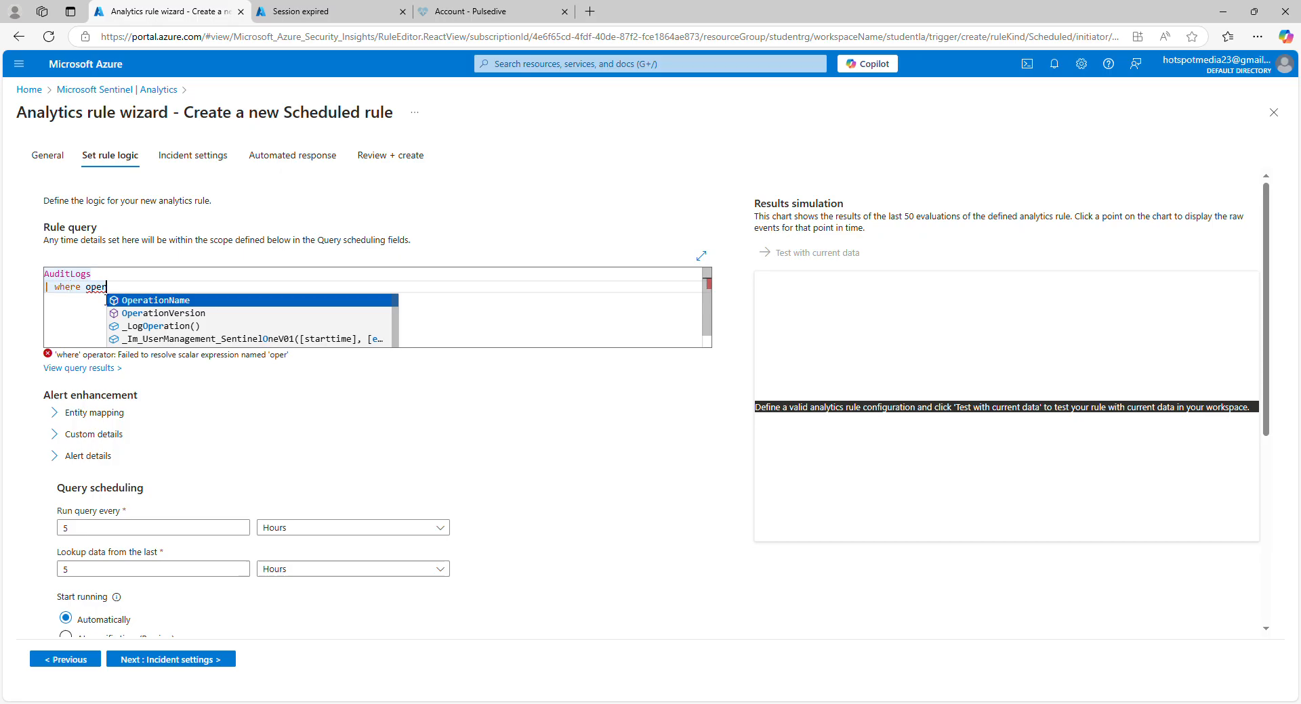
left_click(169, 302)
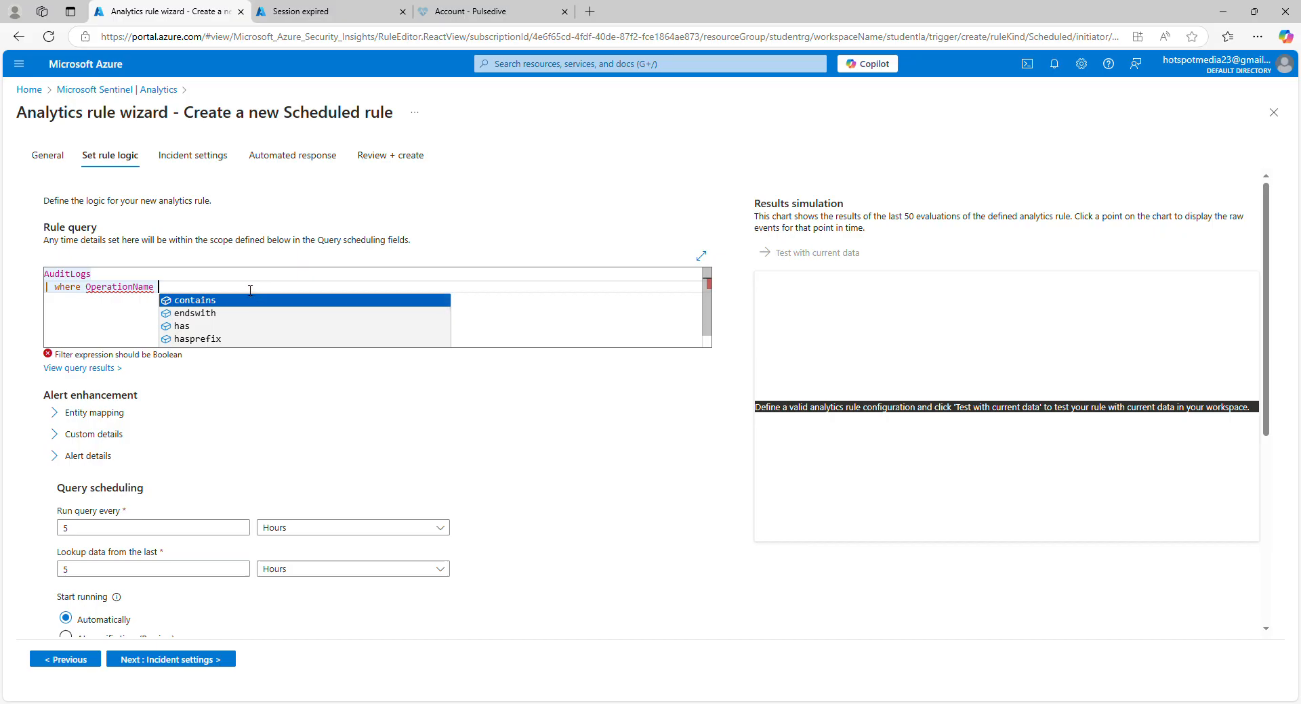
type("==")
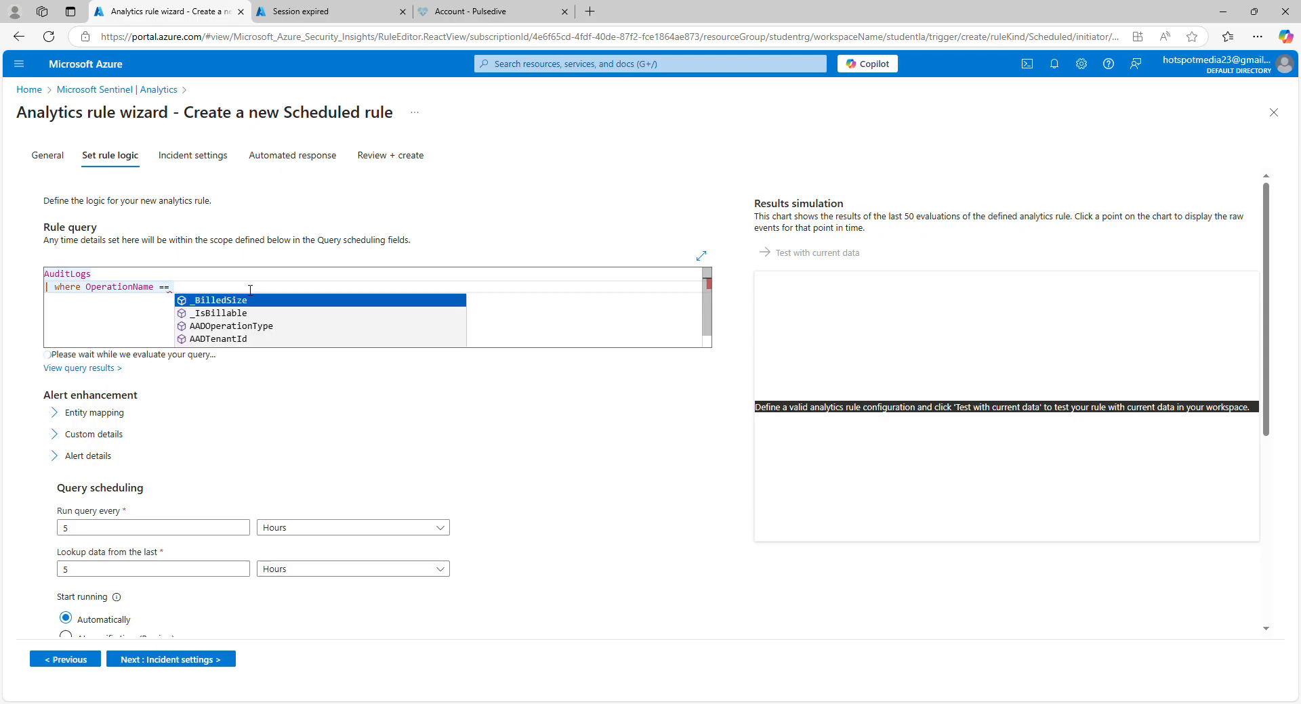
type("\"")
type("A")
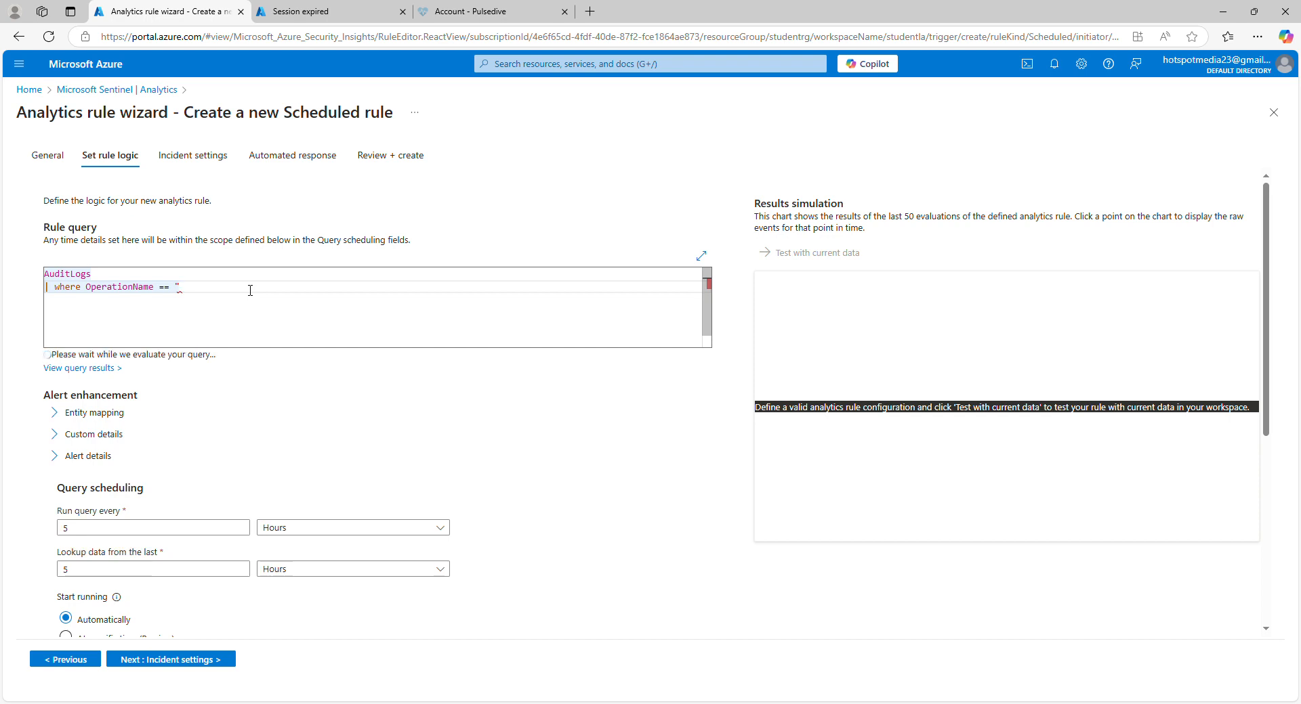
type("dd")
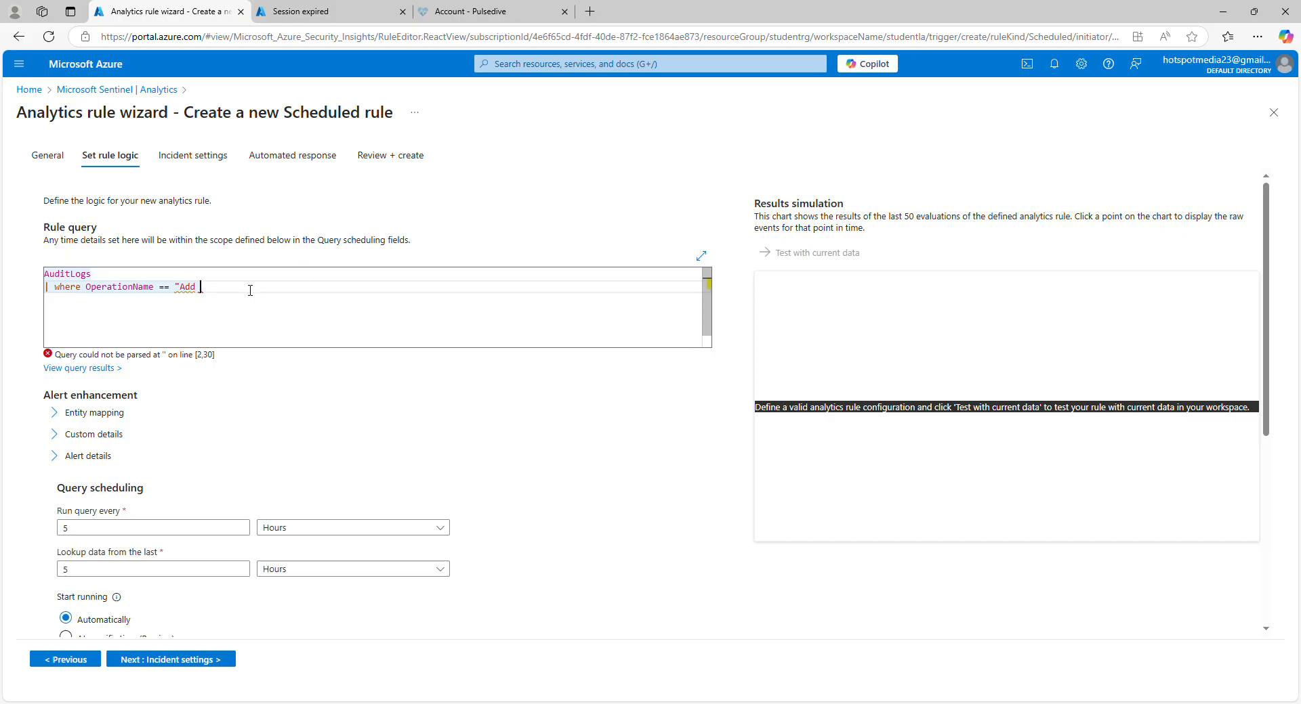
type(" user\"")
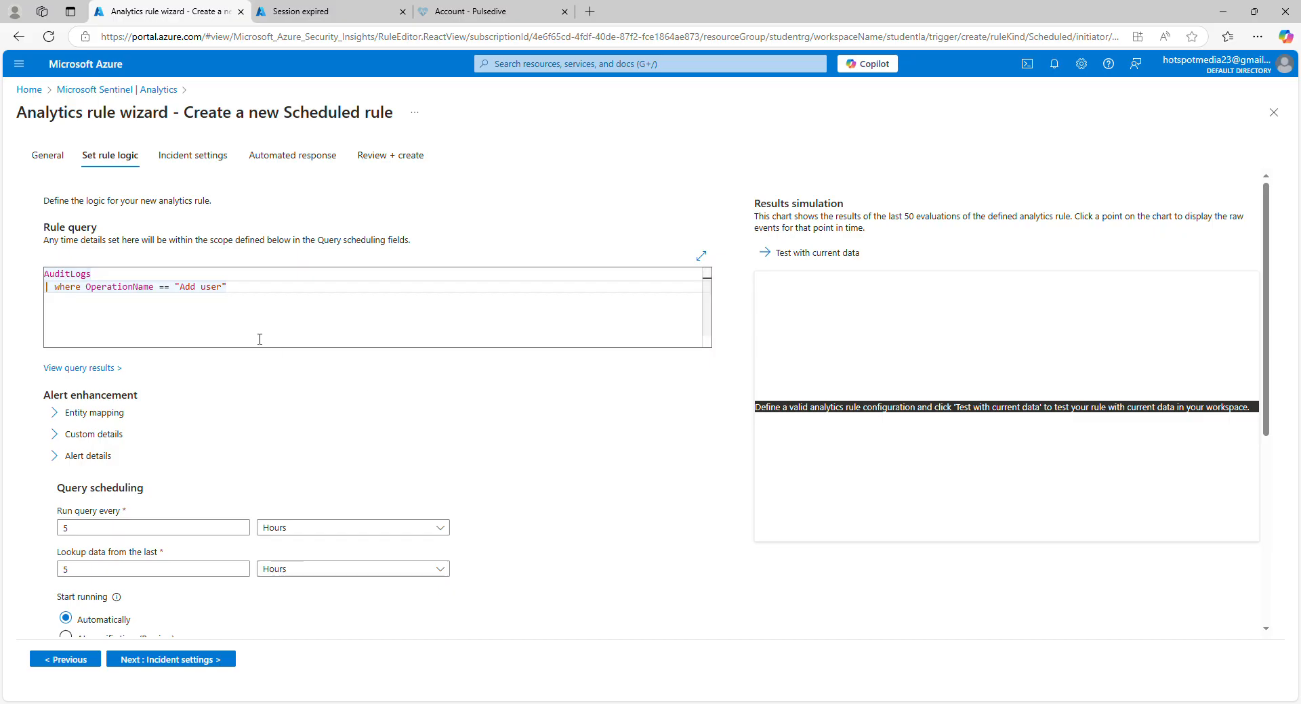
- Schedule the query to run every 5 minutes and look up data from the last 5 minutes
scroll(330, 386, "down", 1)
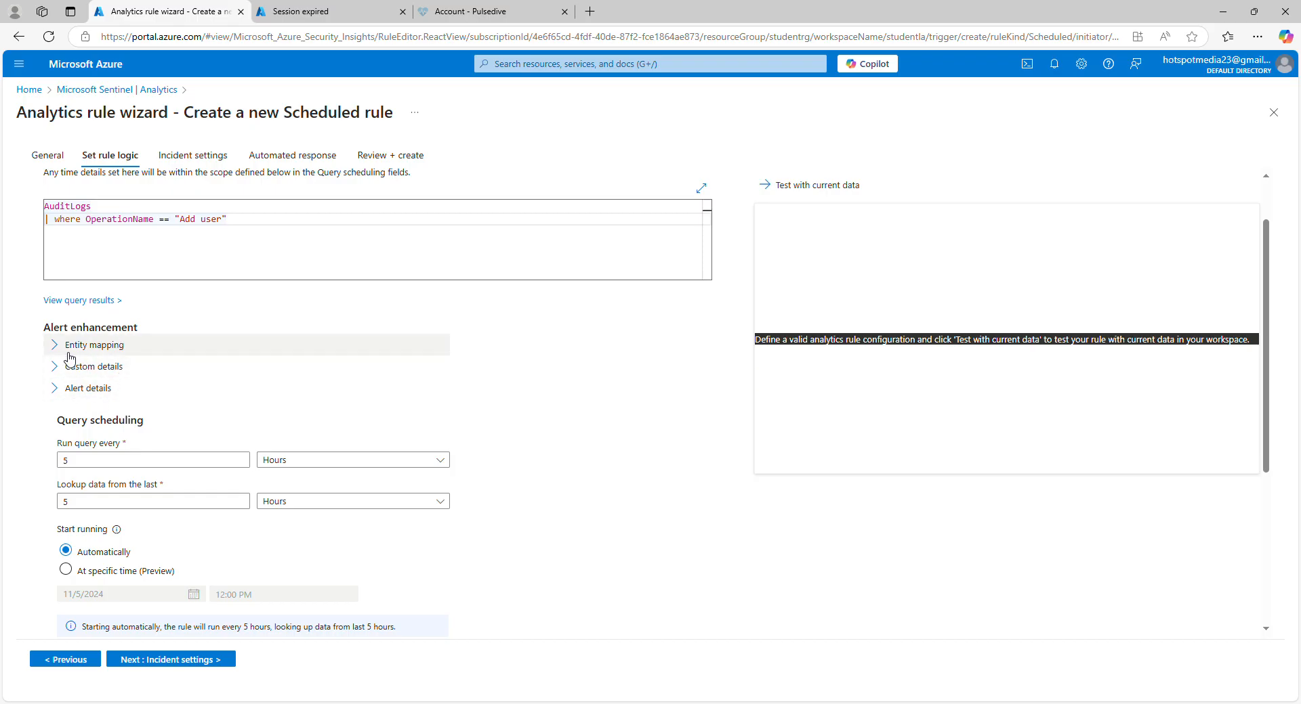
scroll(96, 389, "down", 2)
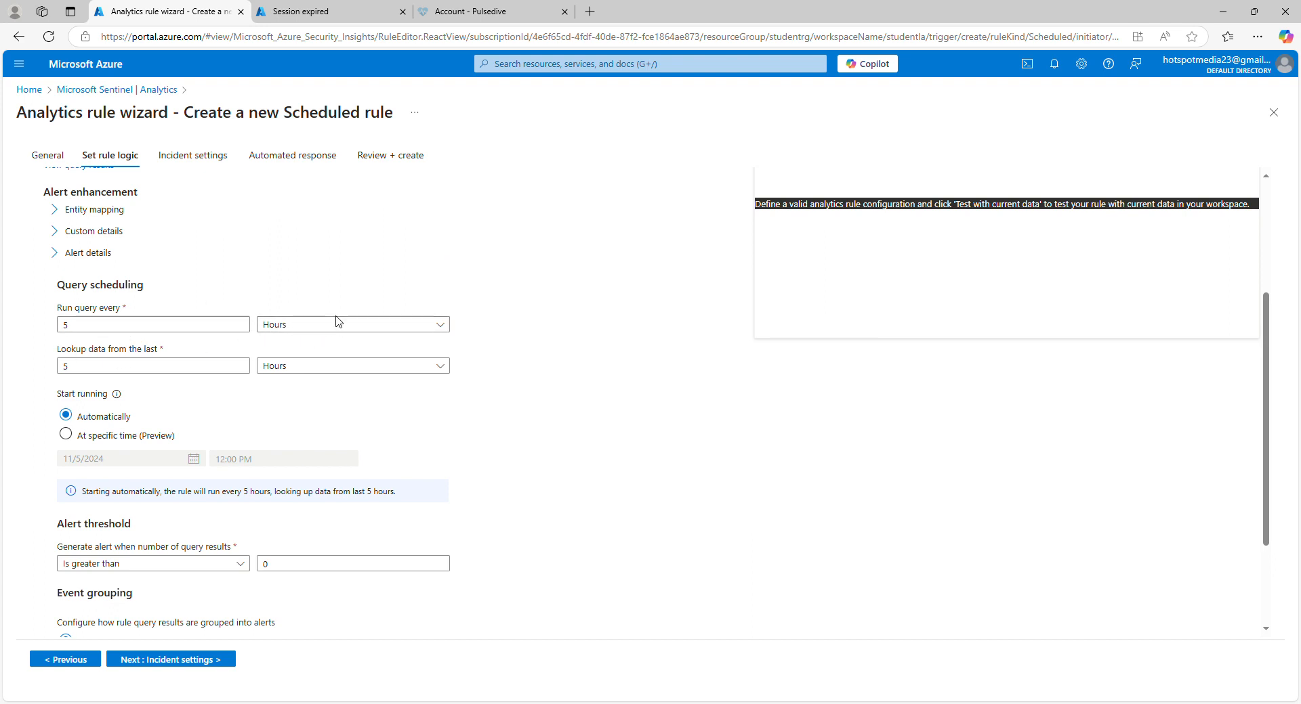
left_click(82, 334)
left_click(377, 327)
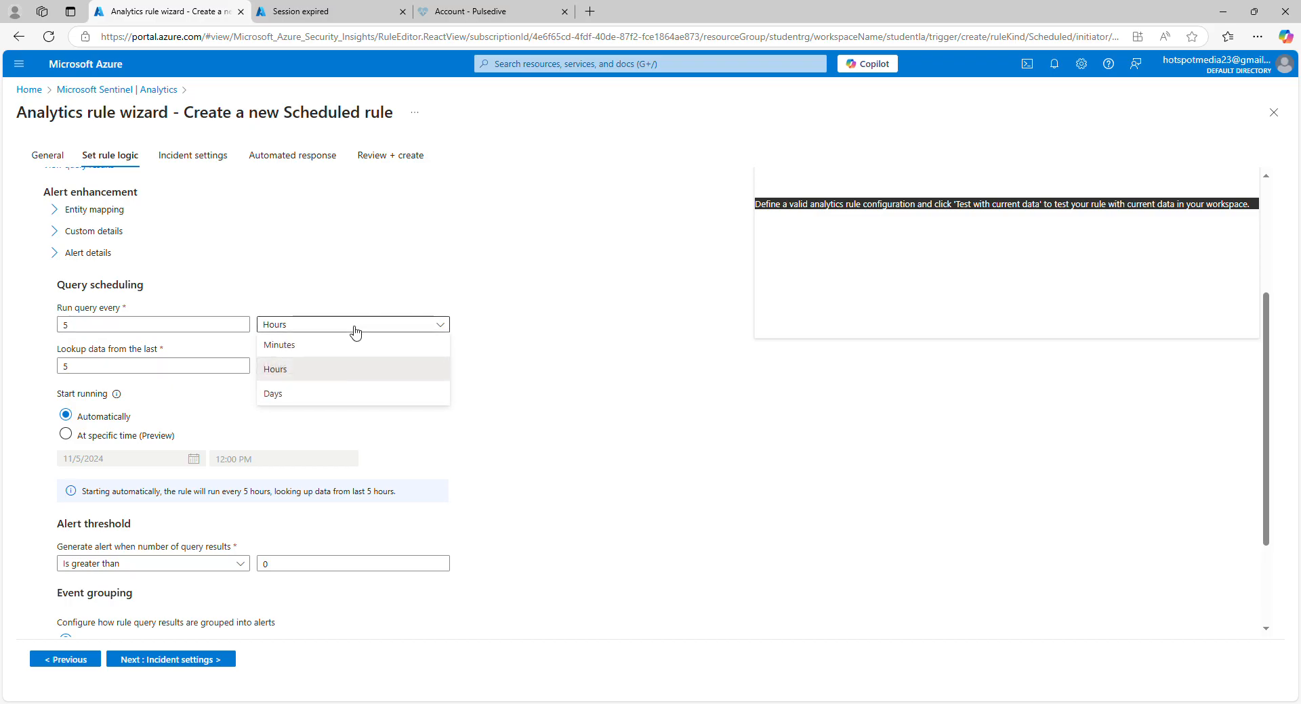
left_click(298, 353)
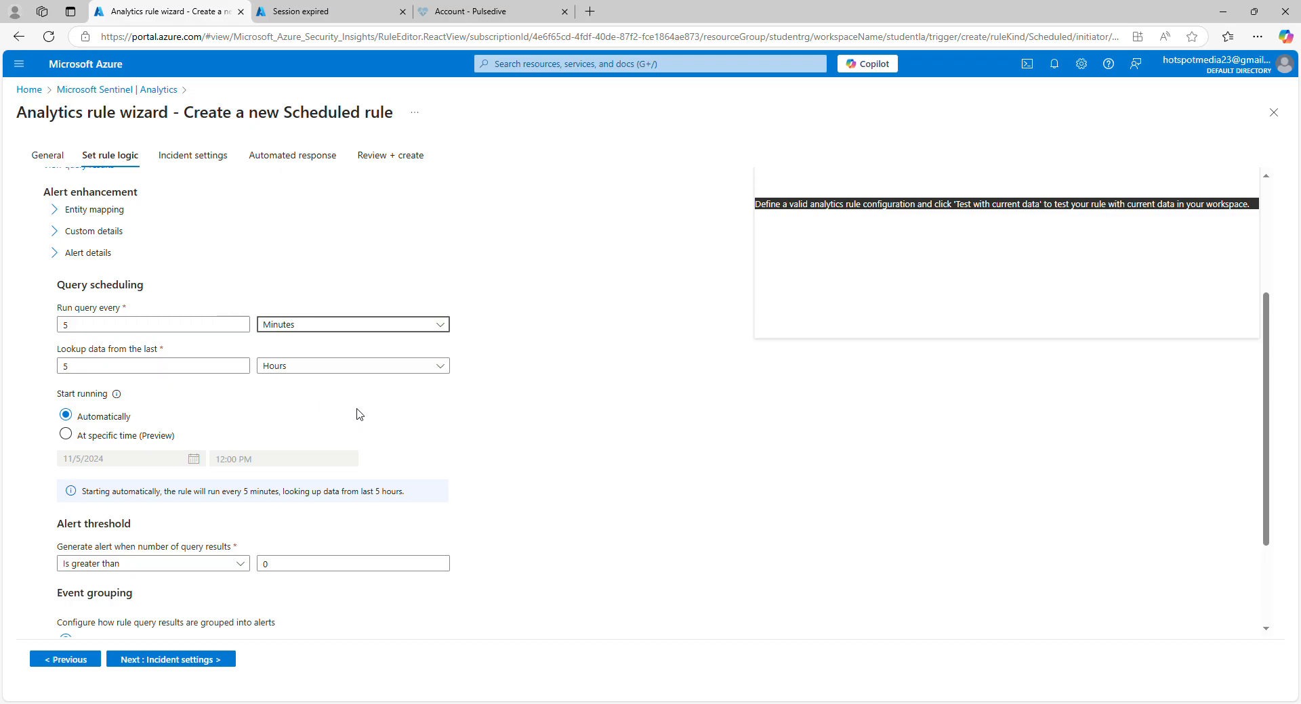
left_click(313, 367)
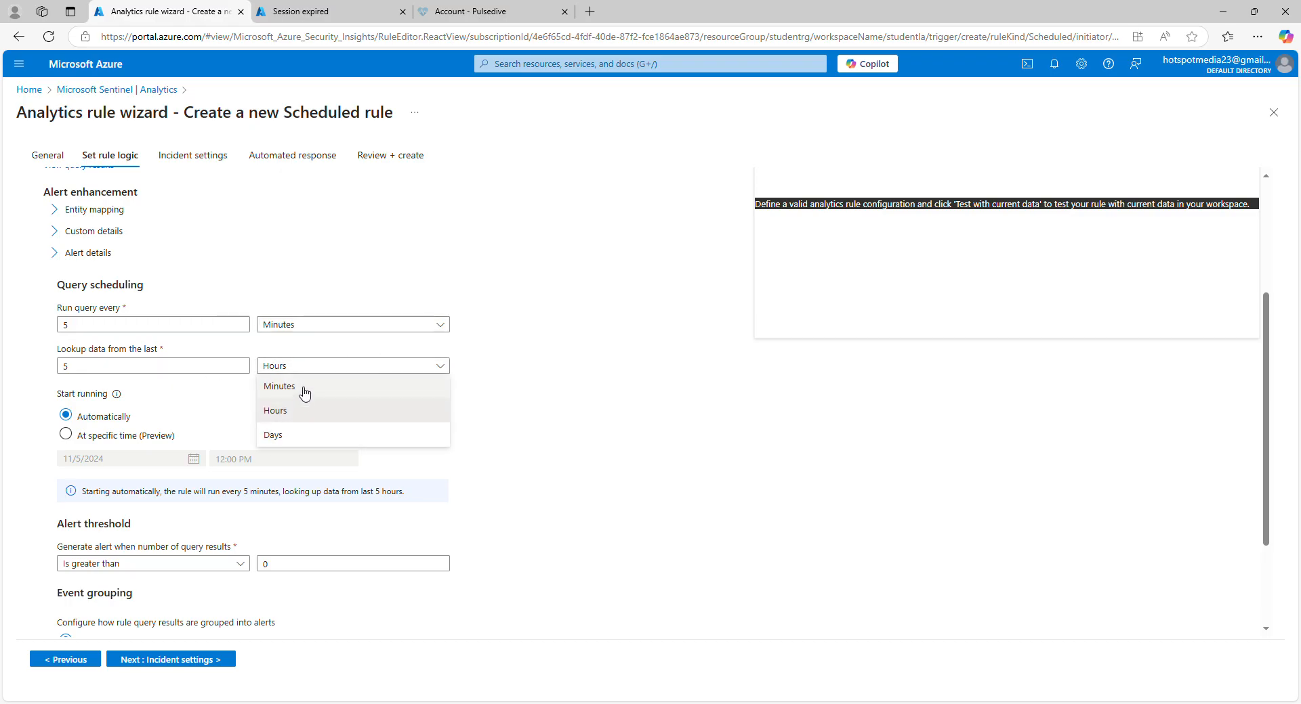
left_click(300, 388)
scroll(159, 406, "down", 2)
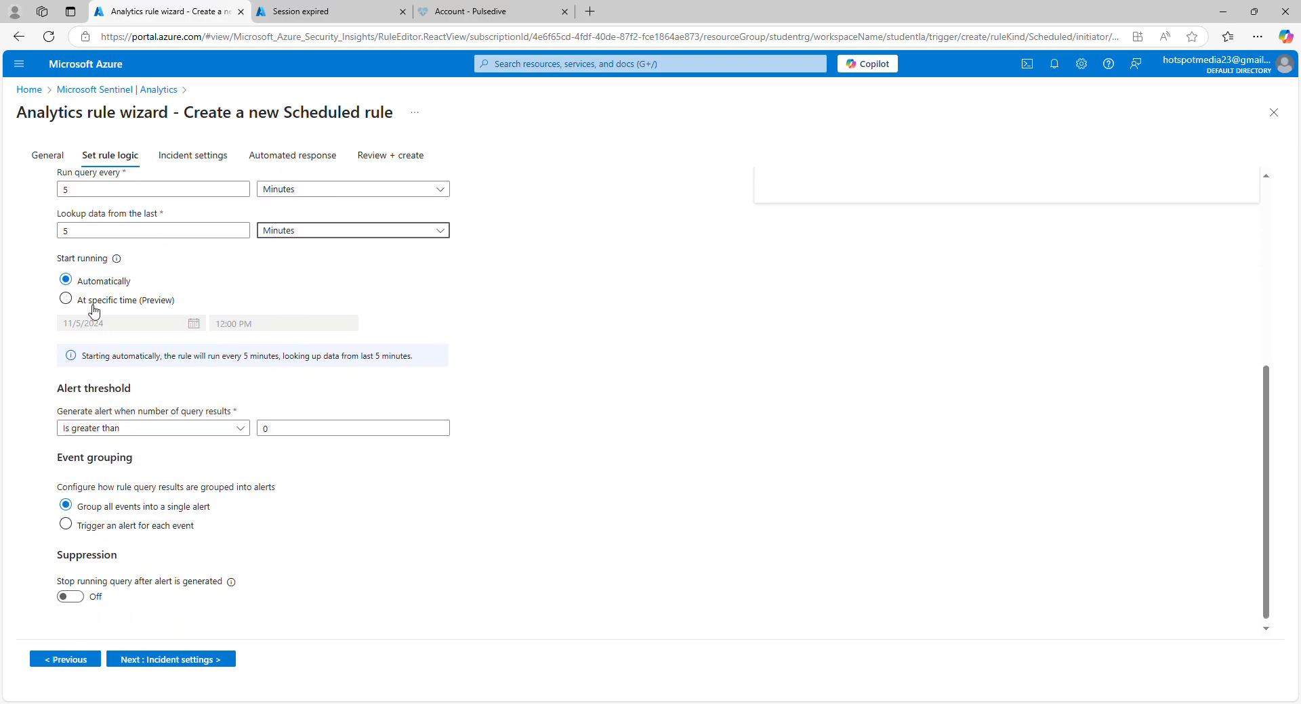
scroll(95, 315, "up", 1)
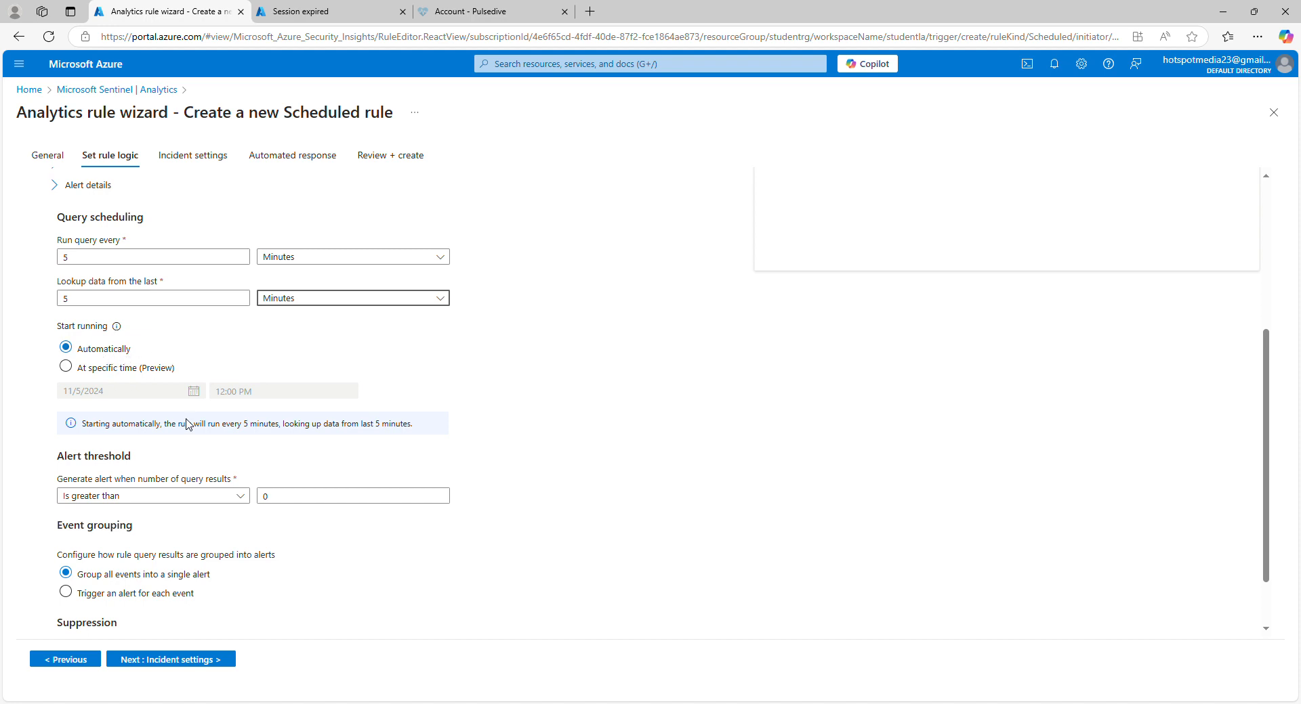
- Try triggering an alert for each event, and return the event grouping to a single alert for all events
scroll(219, 441, "down", 1)
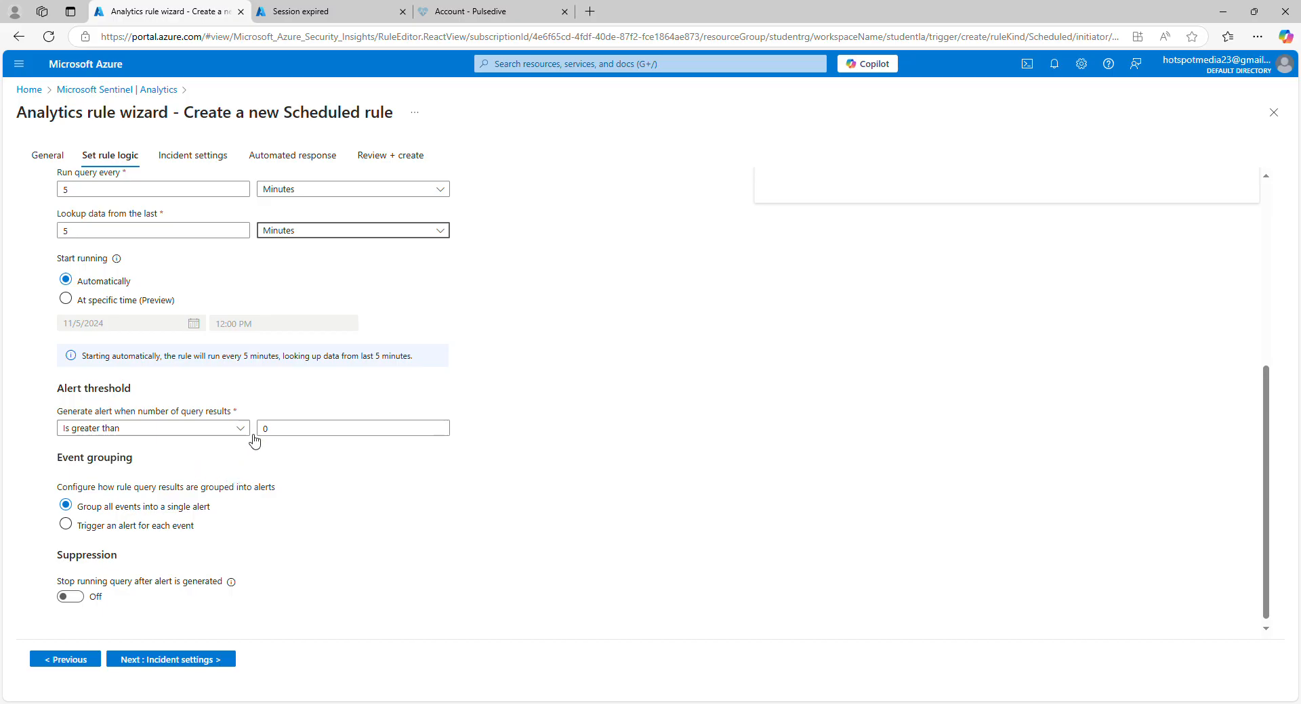
left_click(290, 438)
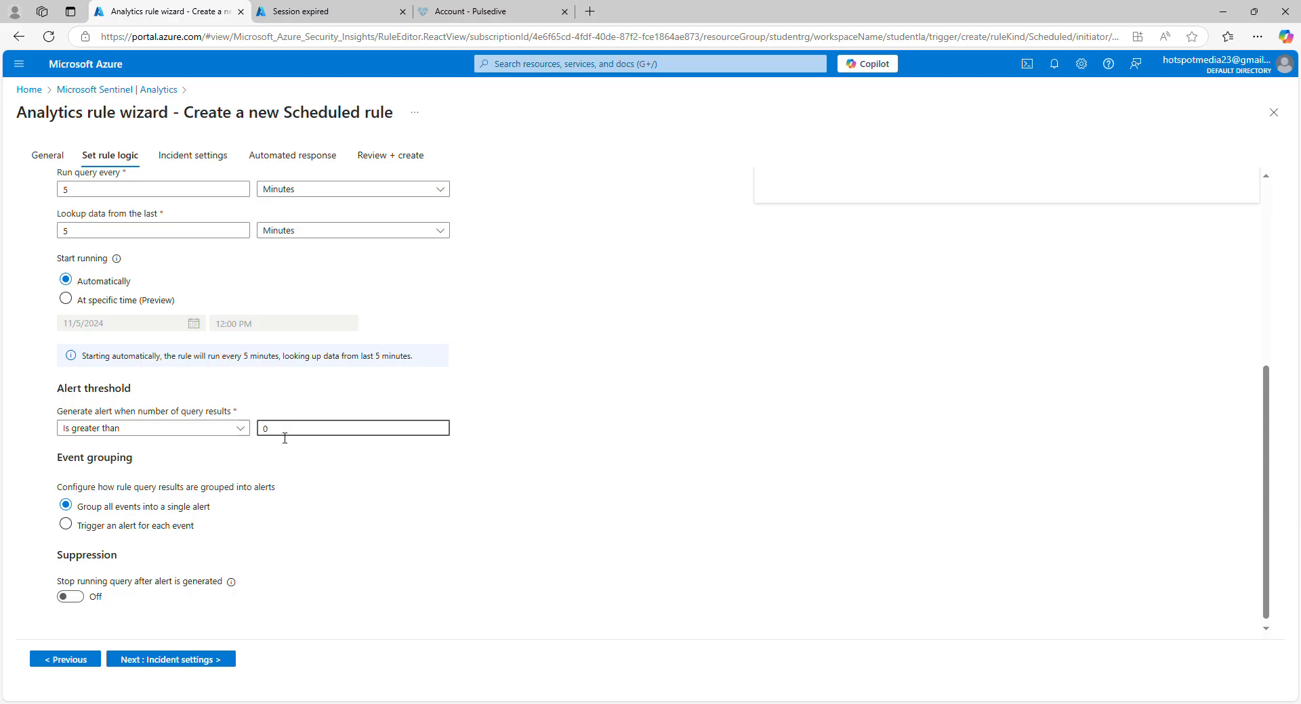
left_click(324, 515)
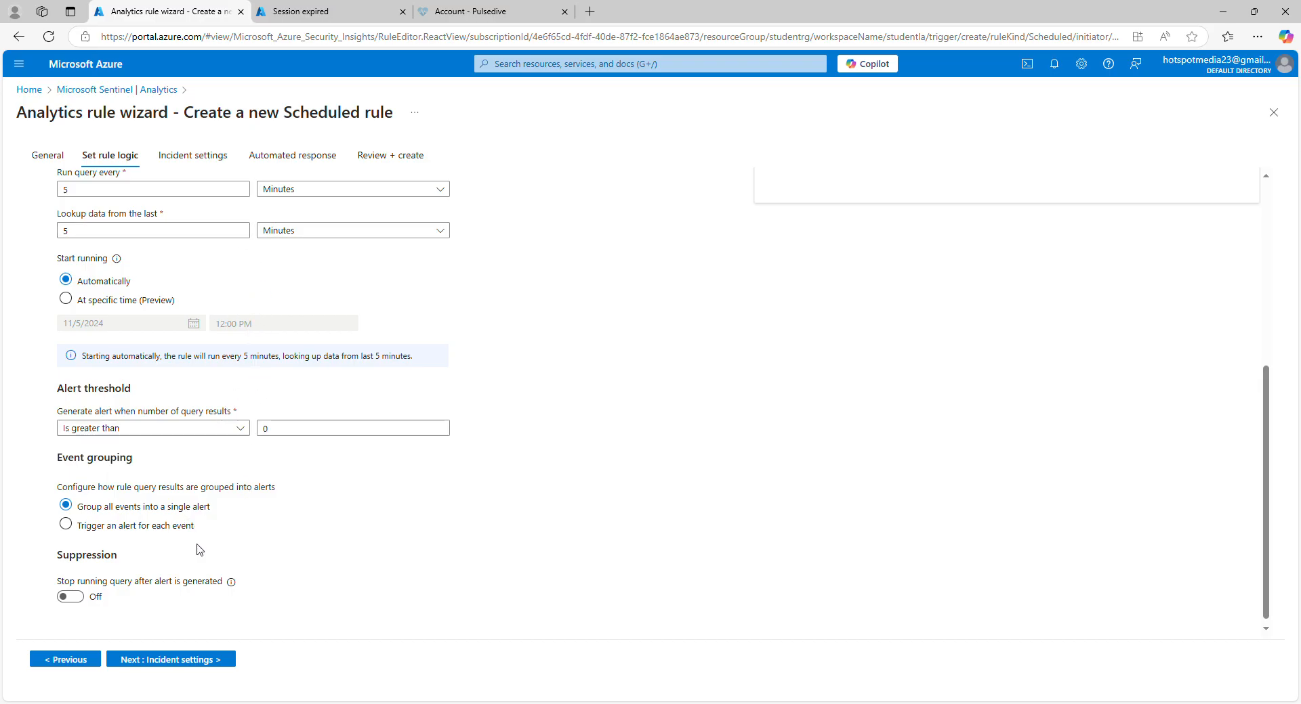
scroll(129, 540, "down", 1)
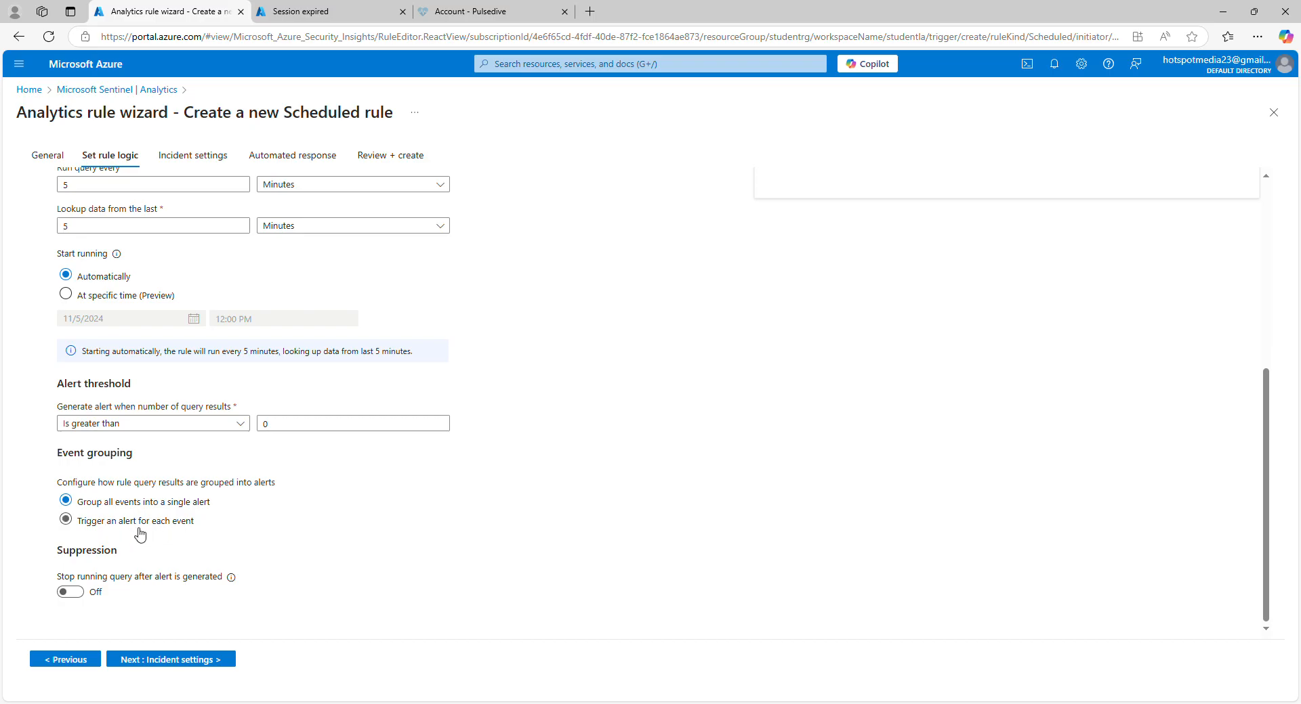
left_click(66, 520)
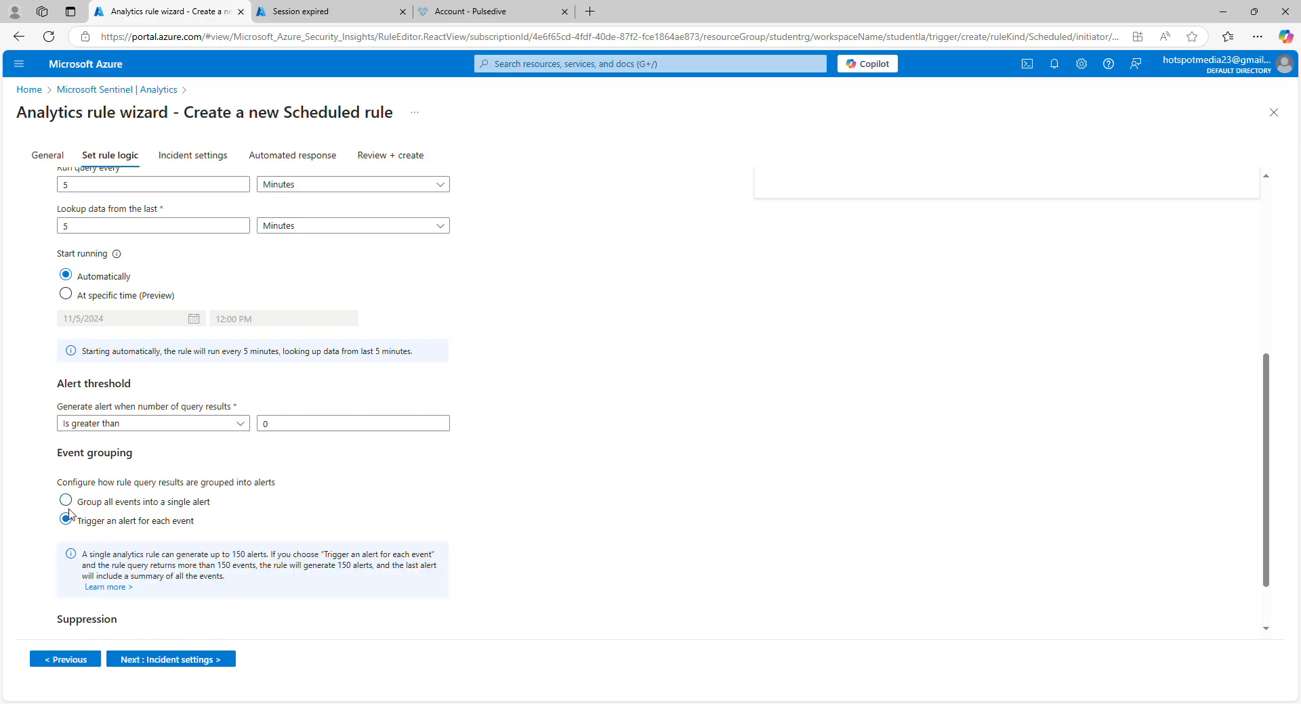
left_click(74, 505)
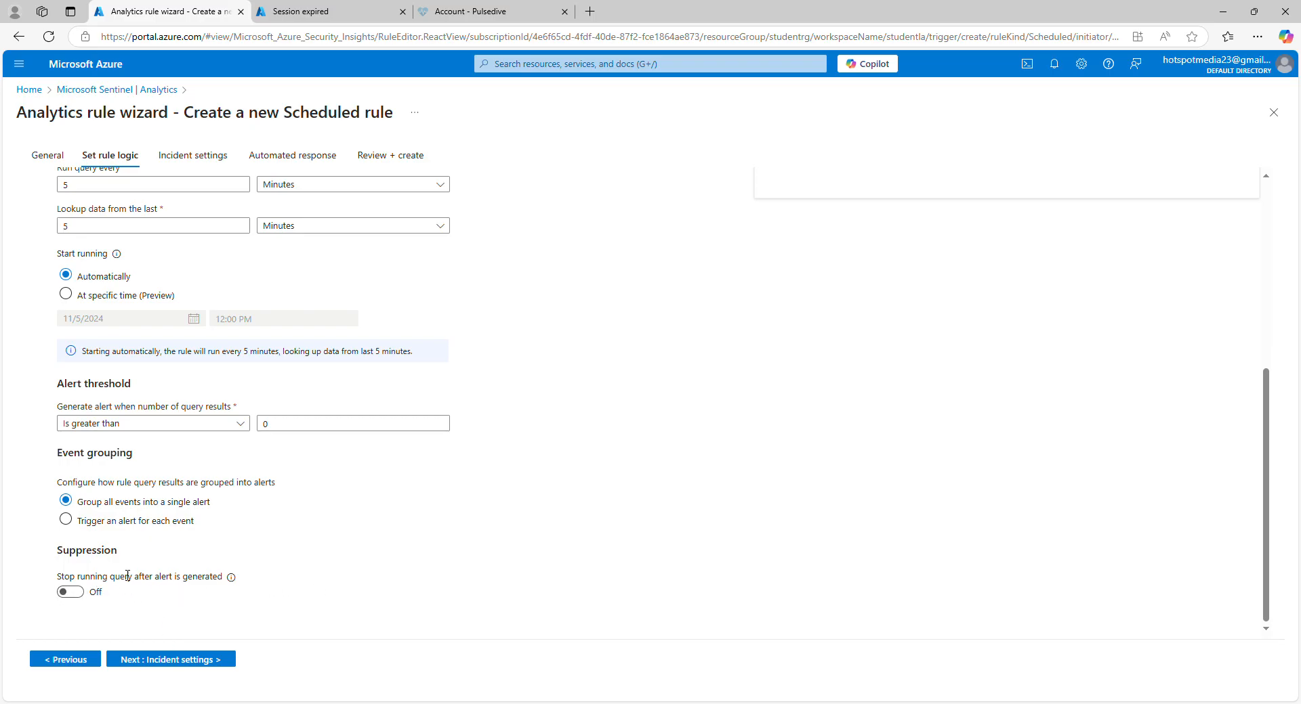
- Advance through the incident settings and automated response stages to the rule review, keeping their default settings
left_click(187, 668)
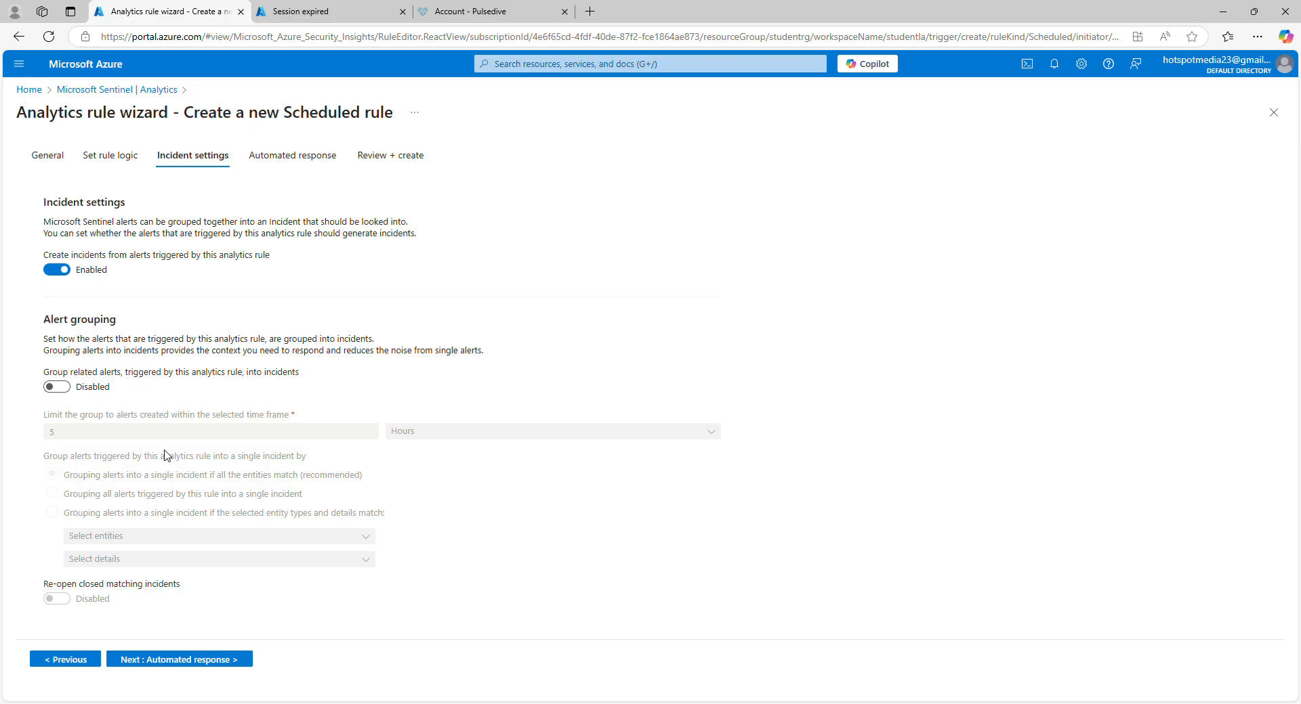
left_click(173, 667)
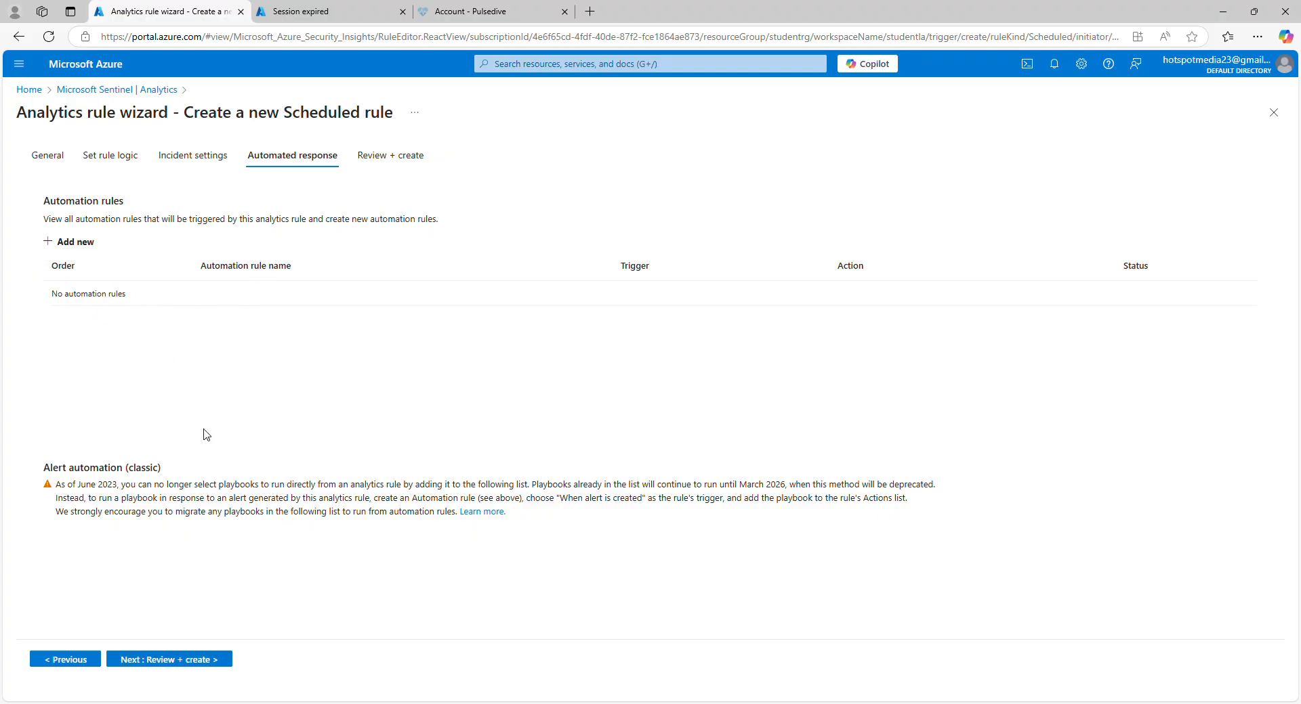
left_click(178, 661)
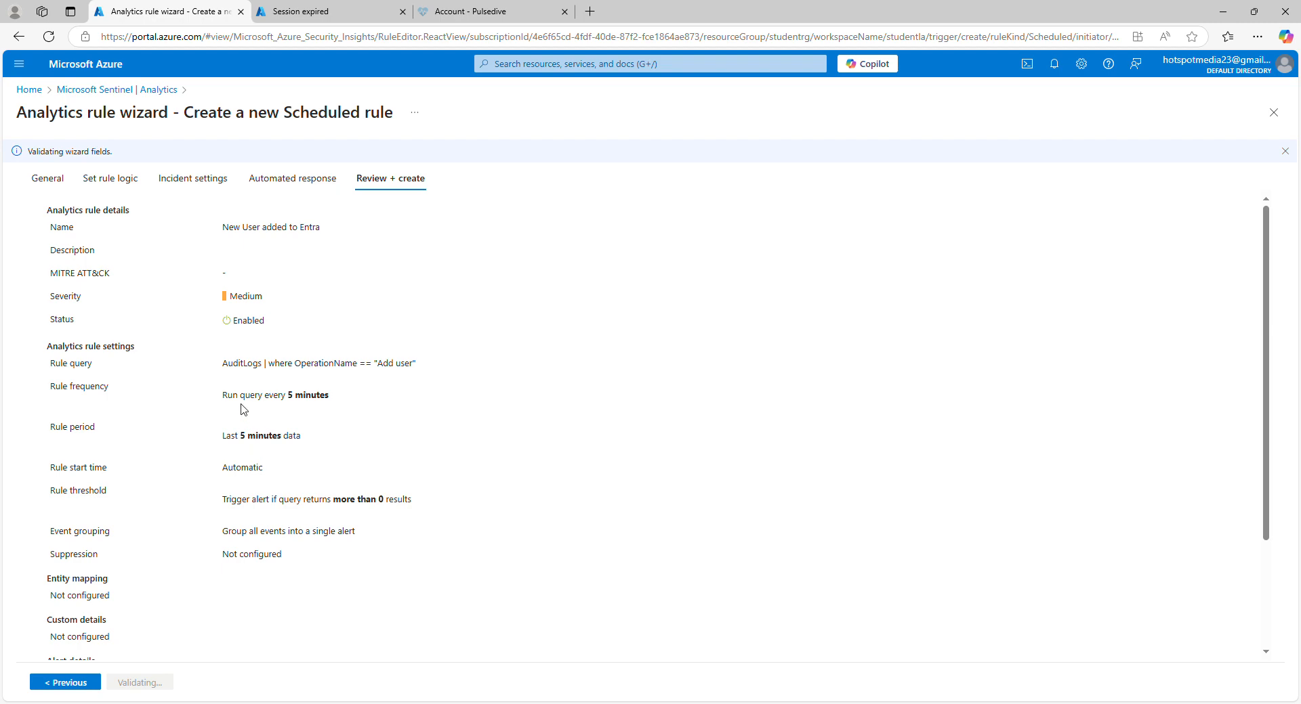
- Examine the rule's review summary, covering its details, query settings, incident settings and automated response
scroll(294, 258, "down", 3)
scroll(217, 237, "up", 3)
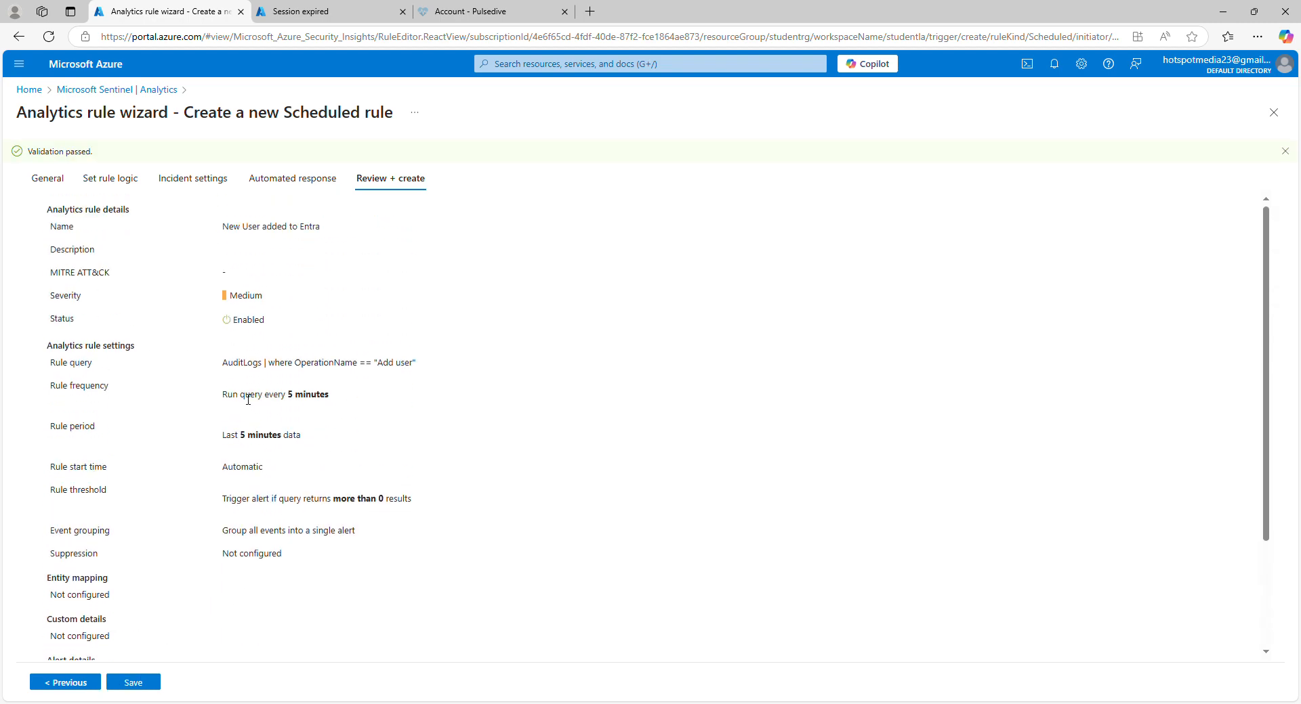
scroll(143, 461, "down", 3)
scroll(130, 374, "up", 3)
scroll(226, 327, "down", 5)
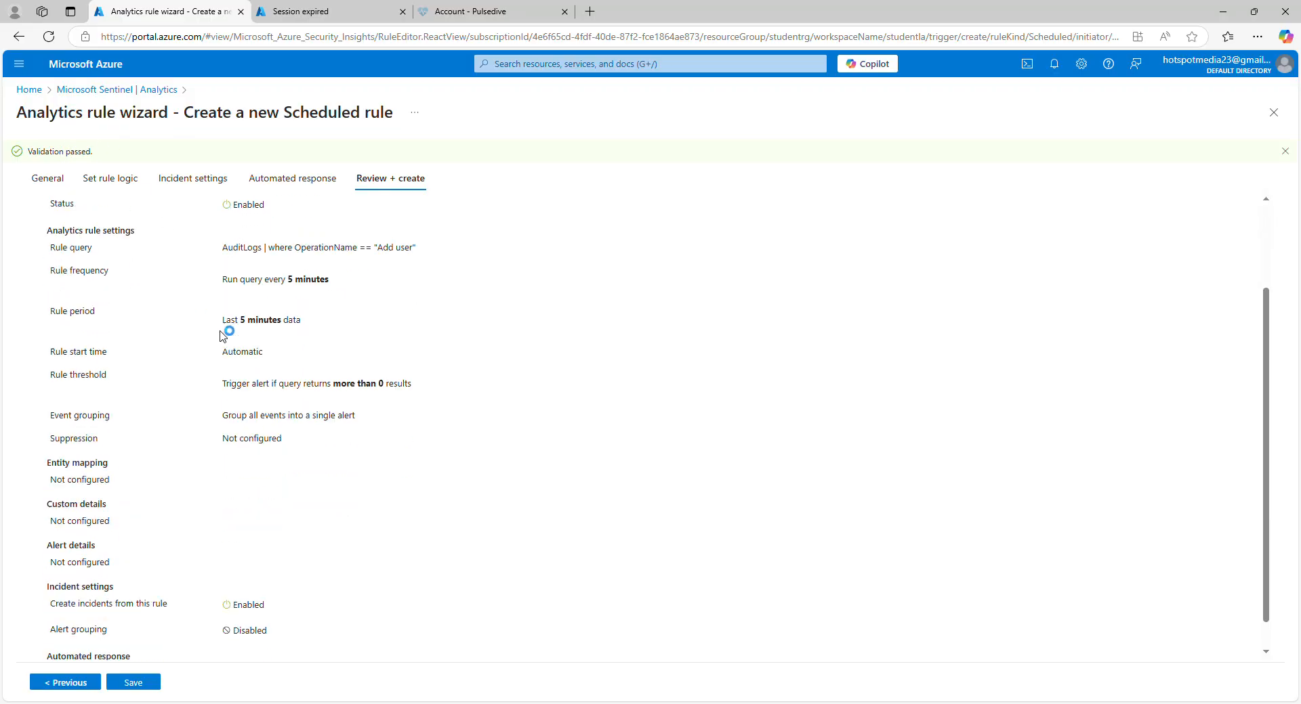
scroll(238, 366, "up", 5)
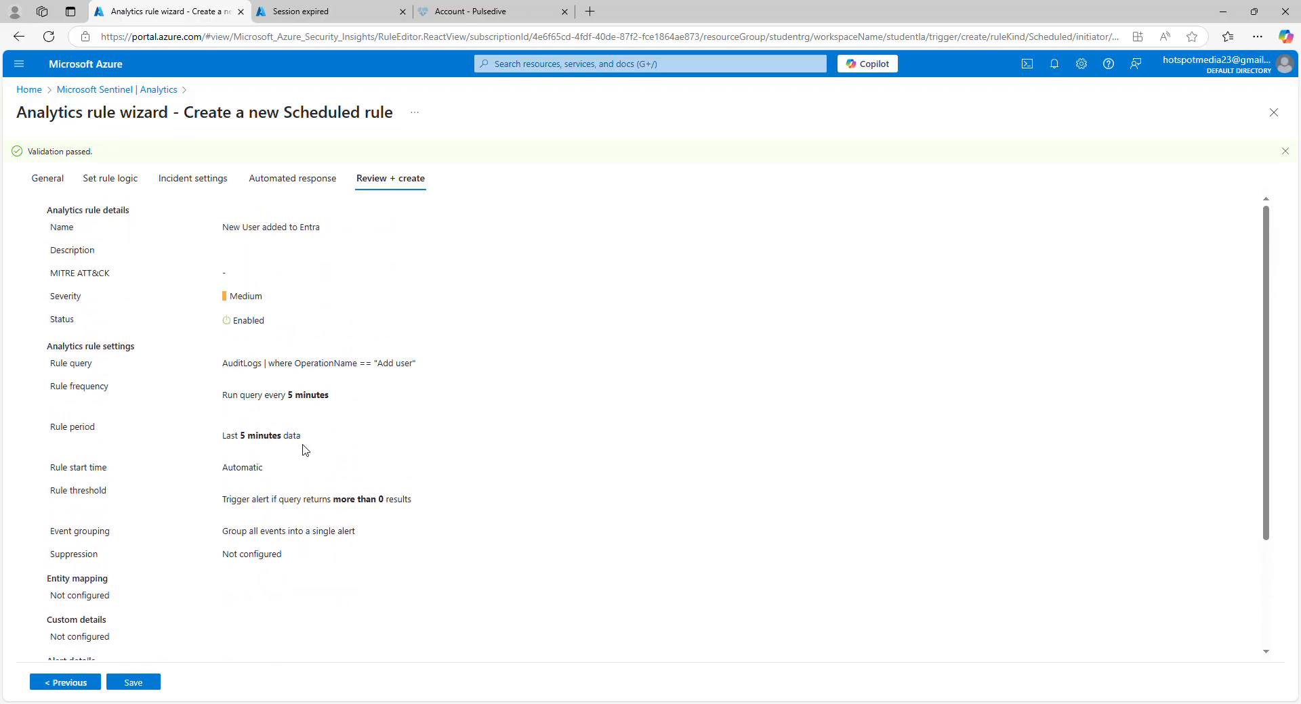
scroll(322, 297, "down", 3)
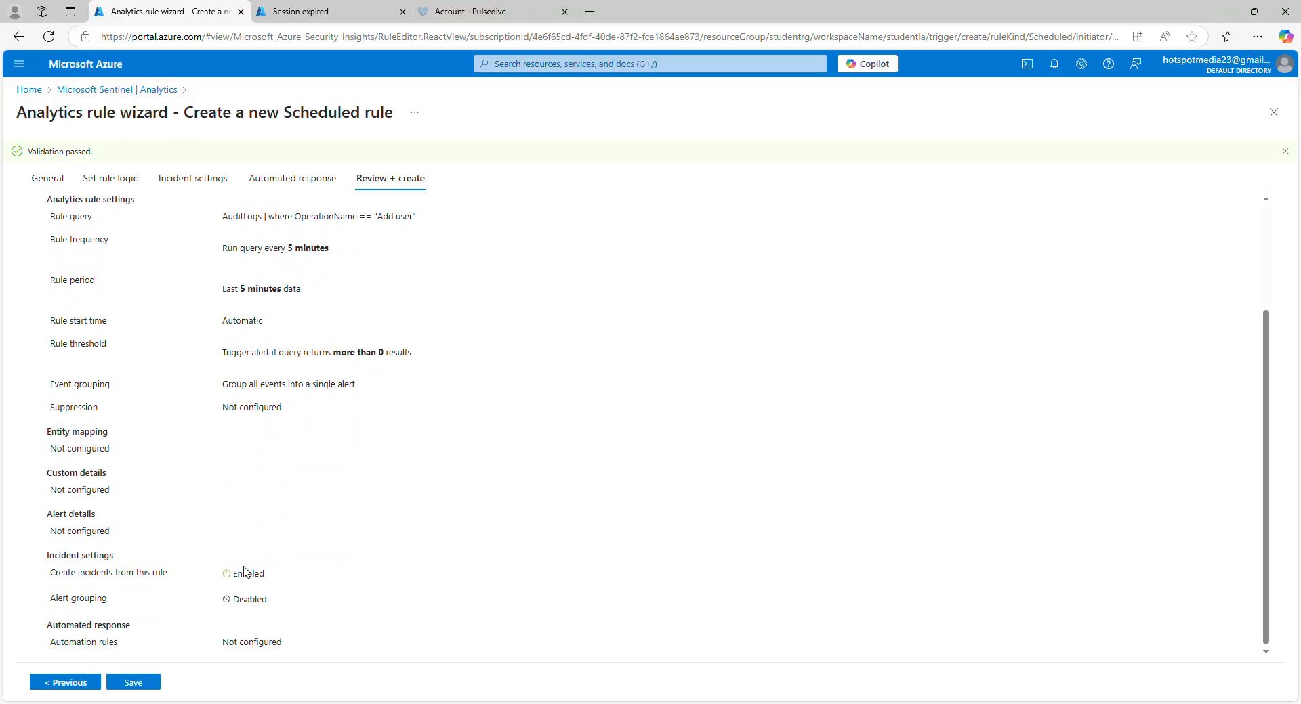
- Save the analytics rule and select New User added to Entra among the active rules
left_click(143, 684)
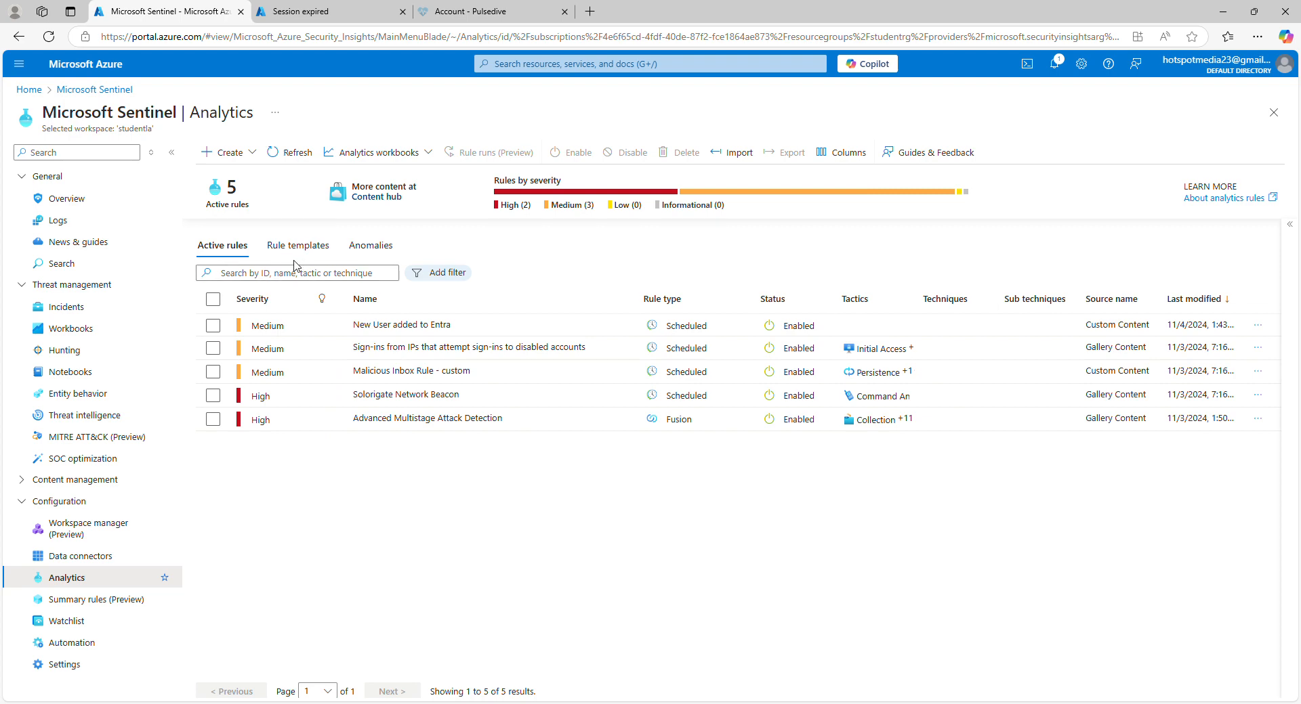
left_click(453, 330)
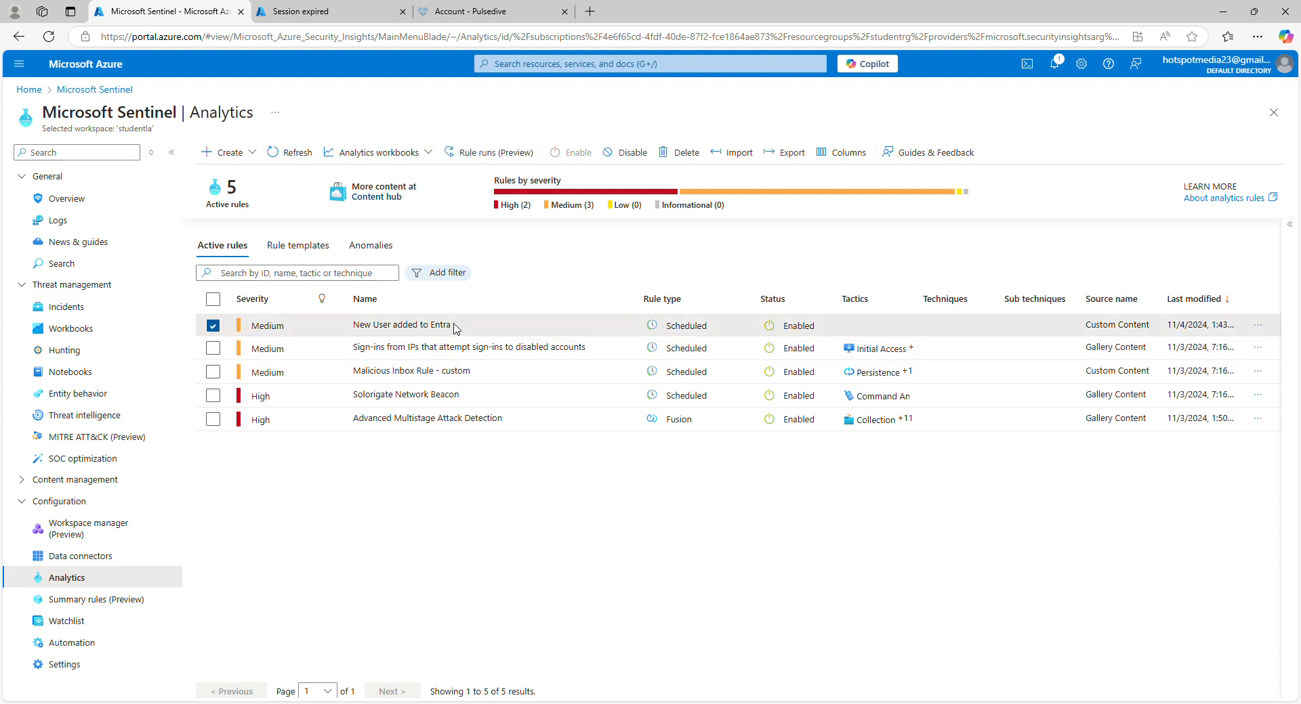